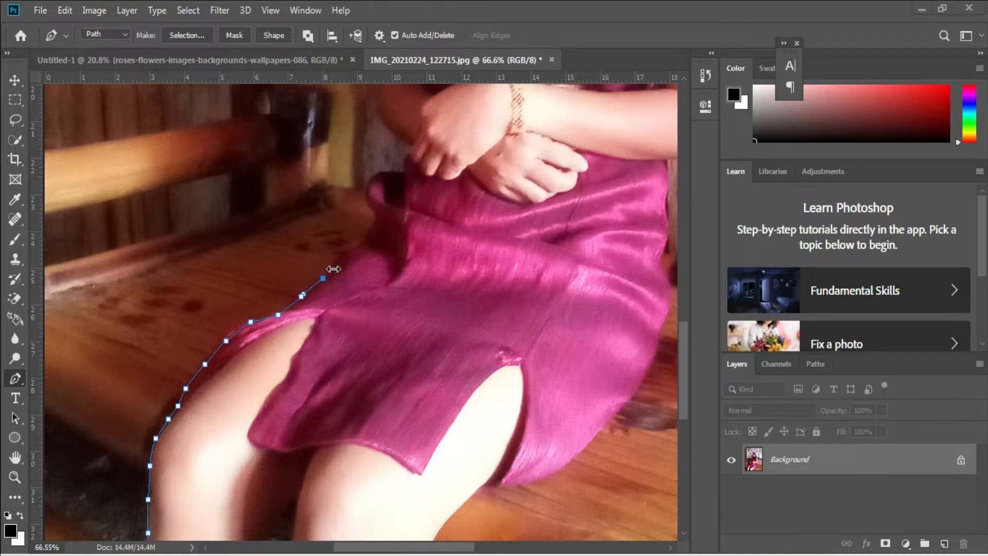
Add Pen anchors up the dress edge and along her near arm
left_click(338, 258)
left_click(347, 252)
left_click(365, 243)
left_click(367, 240)
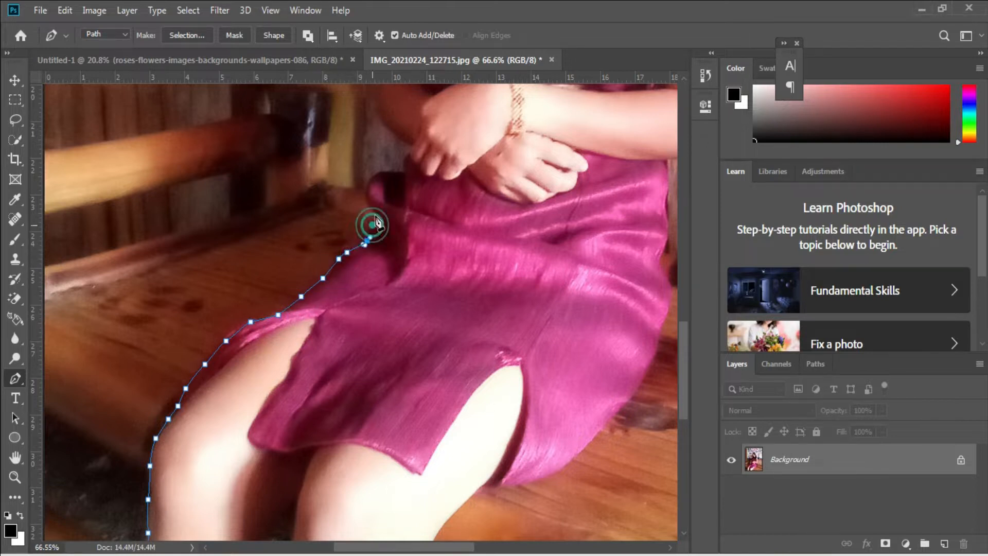
left_click(405, 147)
scroll(391, 144, "up", 5)
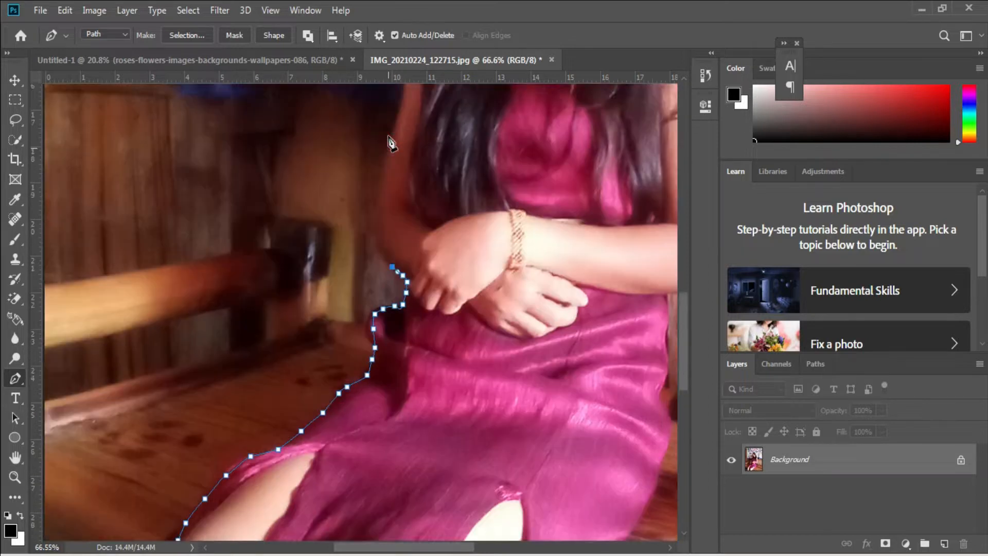
left_click(383, 338)
left_click(379, 331)
left_click(378, 310)
left_click(380, 283)
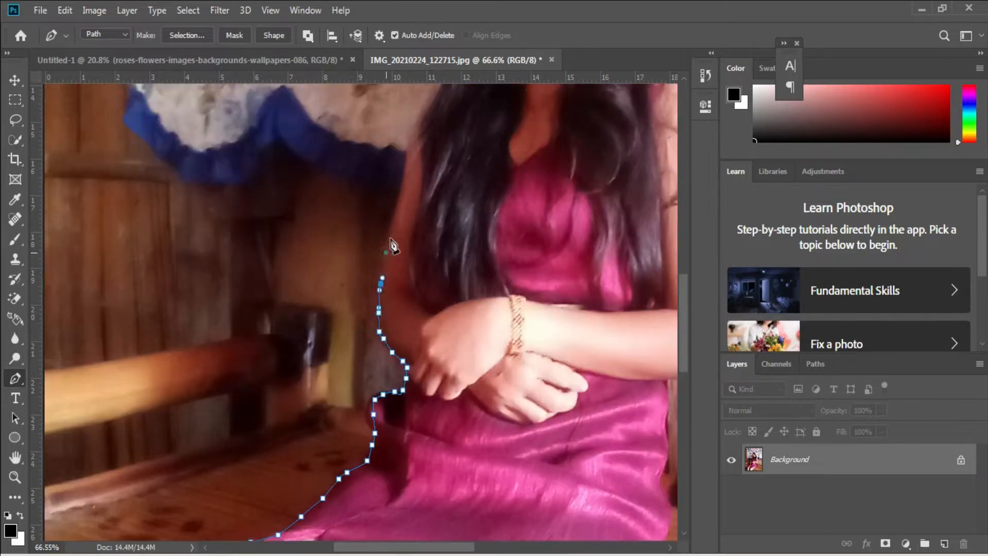
Continue the outline up the hair edge and over her head
left_click(414, 131)
left_click(424, 111)
scroll(432, 103, "up", 4)
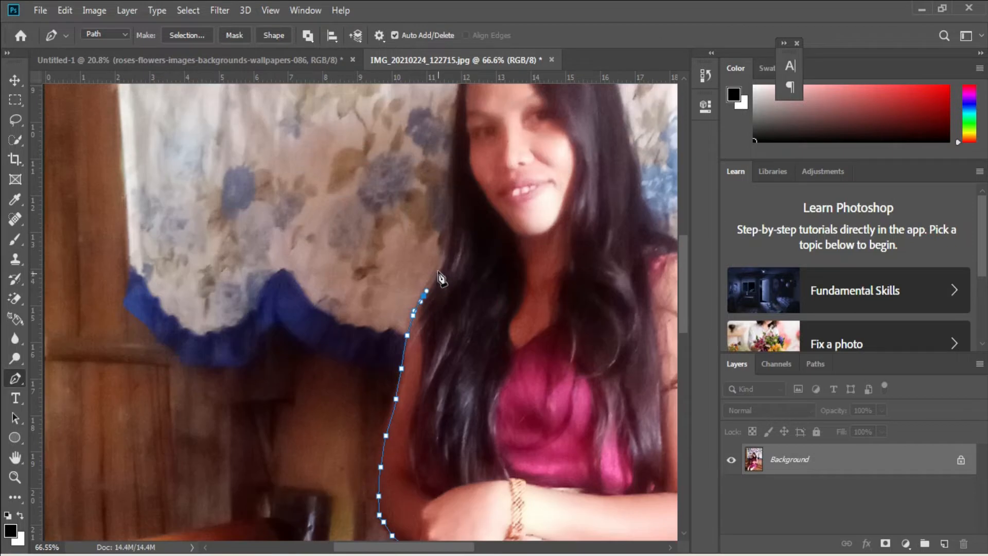
left_click(447, 243)
left_click(451, 213)
left_click(451, 174)
left_click(449, 145)
left_click(452, 123)
left_click(457, 102)
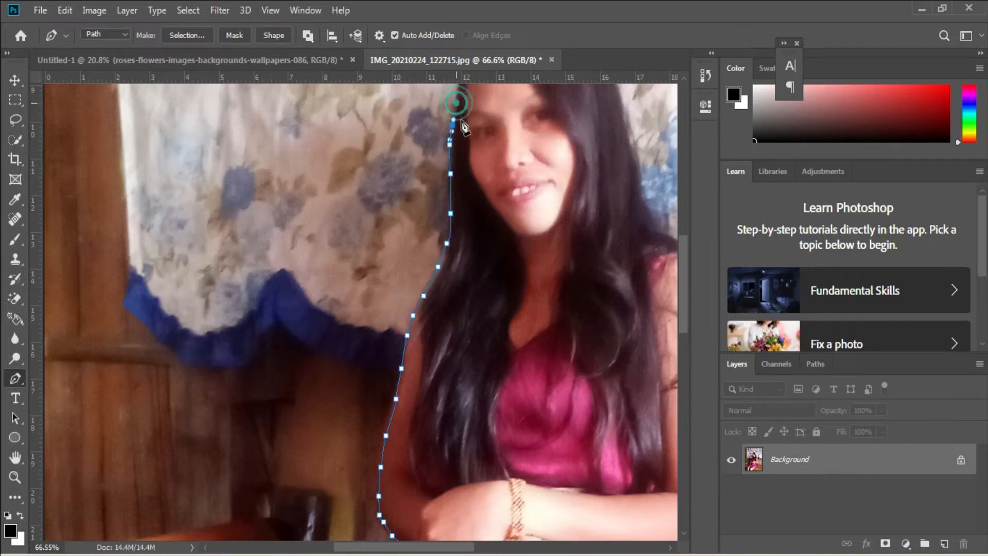
scroll(465, 247, "up", 3)
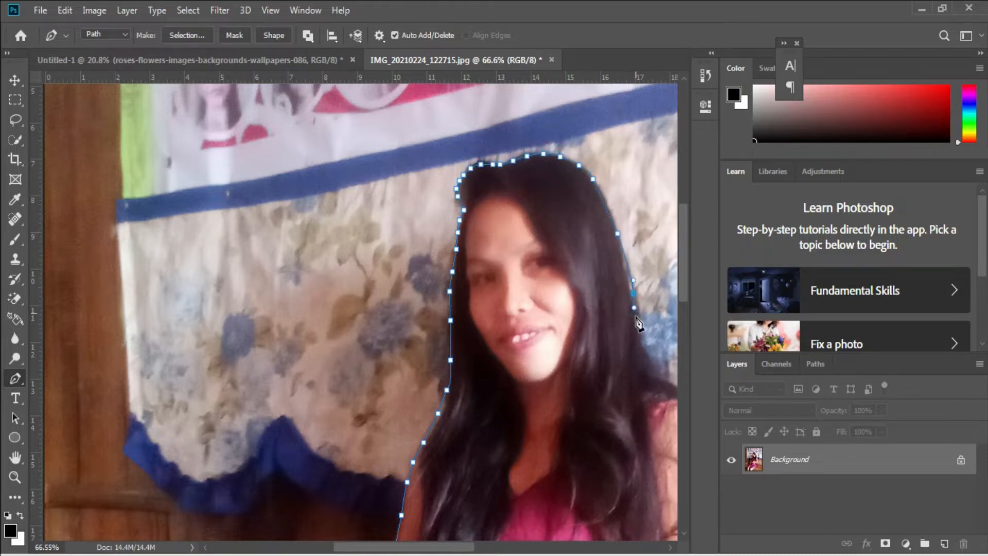
scroll(647, 361, "down", 2)
left_click_drag(472, 547, 527, 547)
scroll(415, 257, "down", 1)
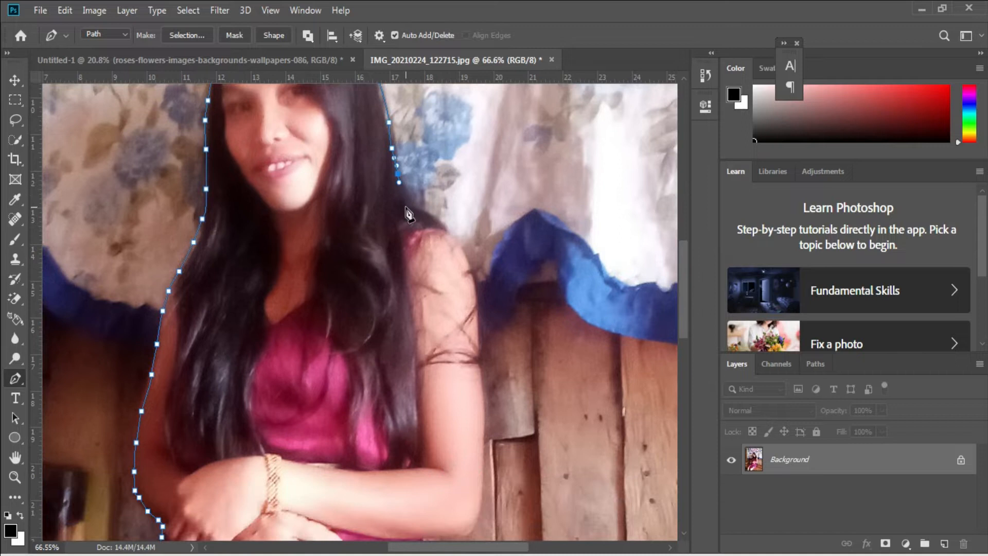
Trace the path down the shoulder, outer arm and dress hem to the leg
left_click(468, 264)
left_click(472, 285)
left_click(481, 388)
scroll(476, 378, "down", 2)
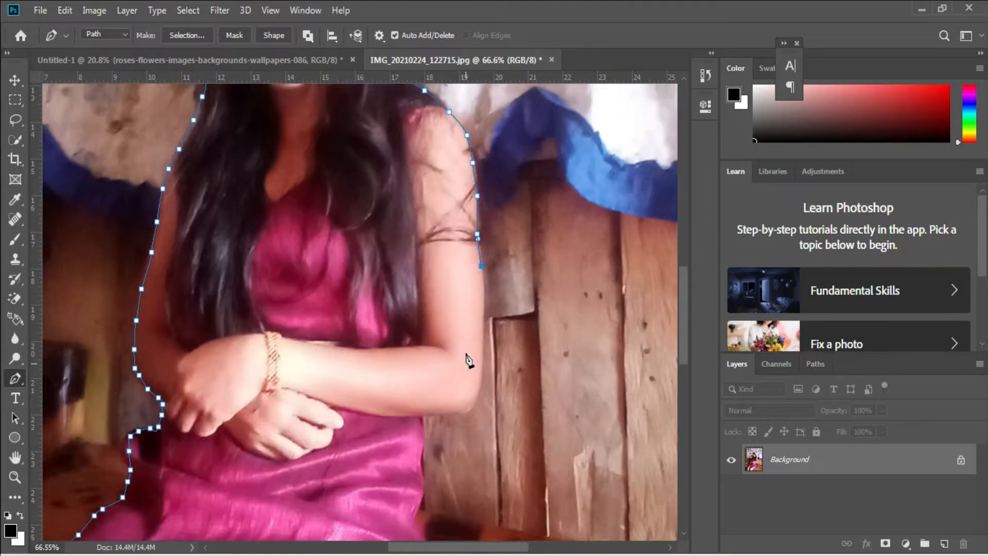
left_click(483, 323)
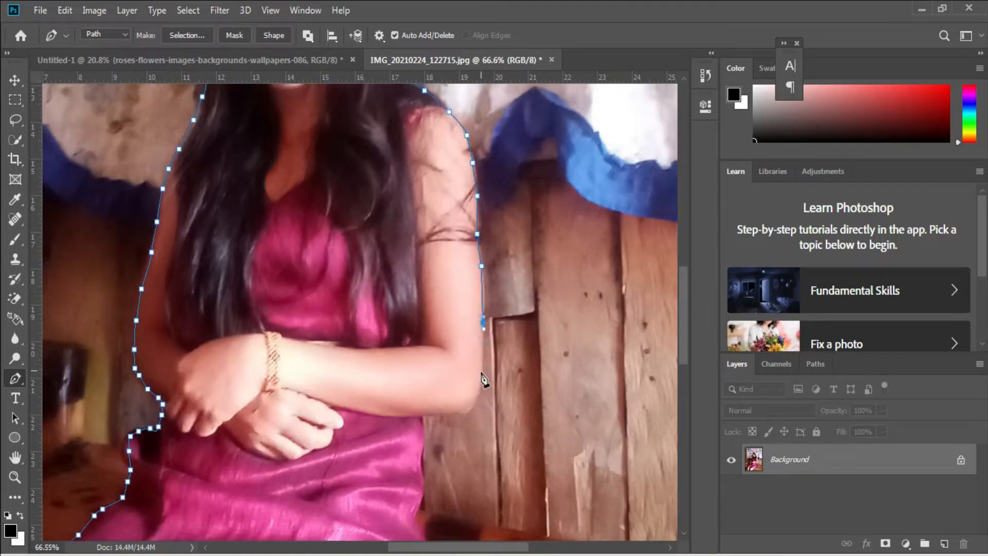
left_click(423, 414)
scroll(418, 421, "down", 2)
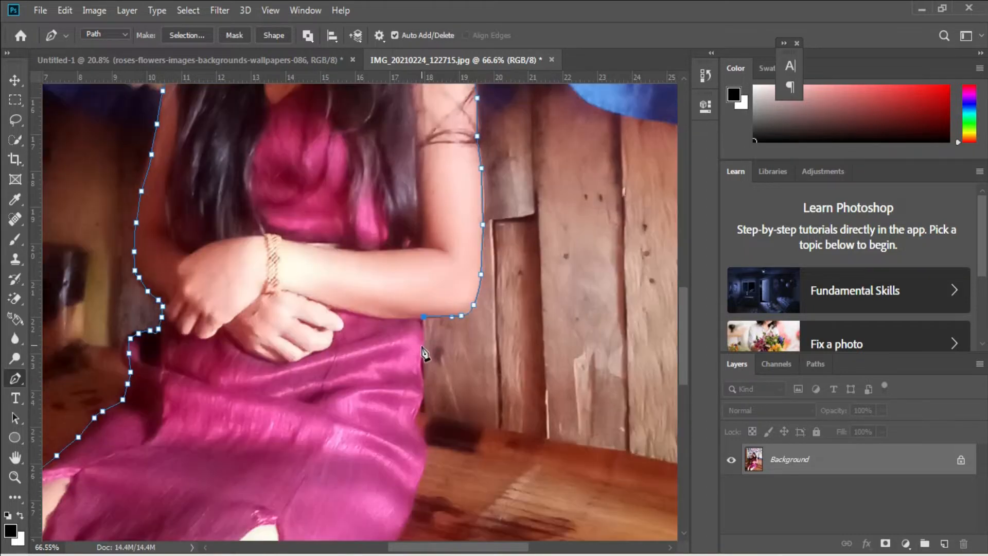
scroll(395, 463, "down", 4)
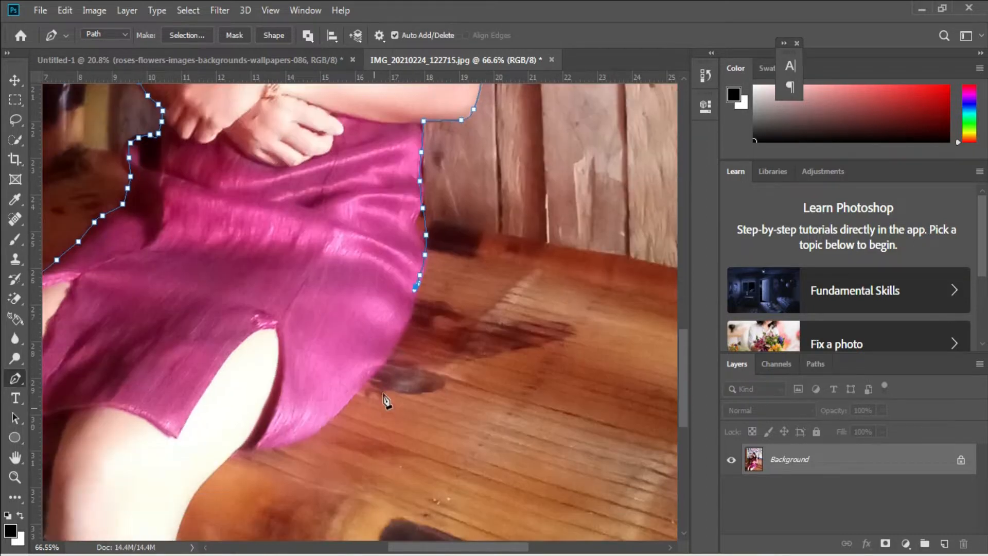
left_click_drag(400, 333, 395, 342)
left_click(382, 365)
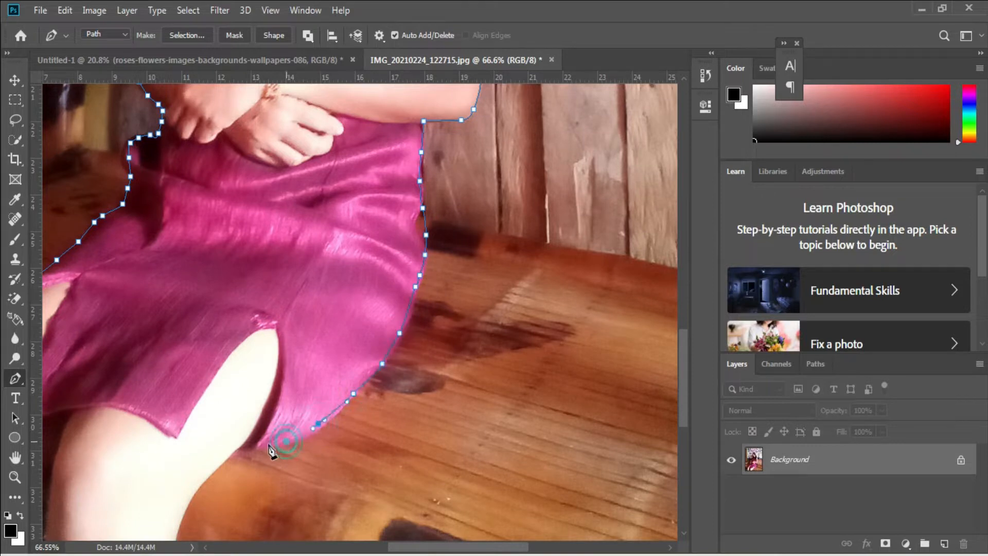
scroll(234, 391, "down", 2)
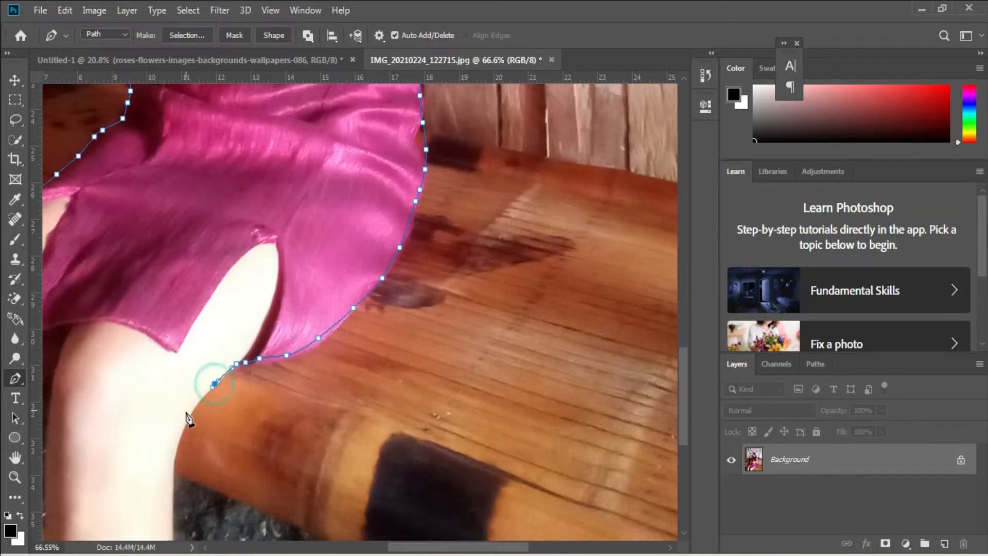
left_click(182, 434)
scroll(167, 440, "down", 1)
Close the outline at its start point and turn the path into a selection
right_click(147, 429)
key("Escape")
left_click(170, 495)
right_click(161, 470)
left_click(206, 191)
key("Return")
Move the cut-out woman into Untitled-1, enlarged to about 126% and tilted about 1.89°
key("v")
left_click_drag(212, 184, 520, 369)
key("ctrl+t")
left_click_drag(590, 312, 564, 356)
left_click_drag(490, 530, 493, 554)
left_click_drag(637, 114, 644, 119)
left_click_drag(551, 285, 557, 289)
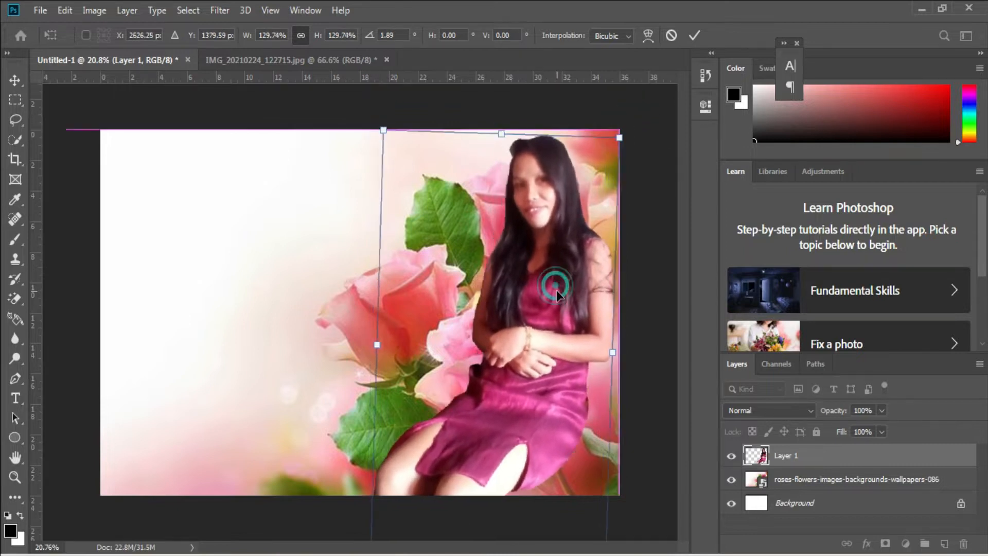
key("Return")
Give the woman layer an Outer Glow through Blending Options
right_click(822, 455)
left_click(656, 22)
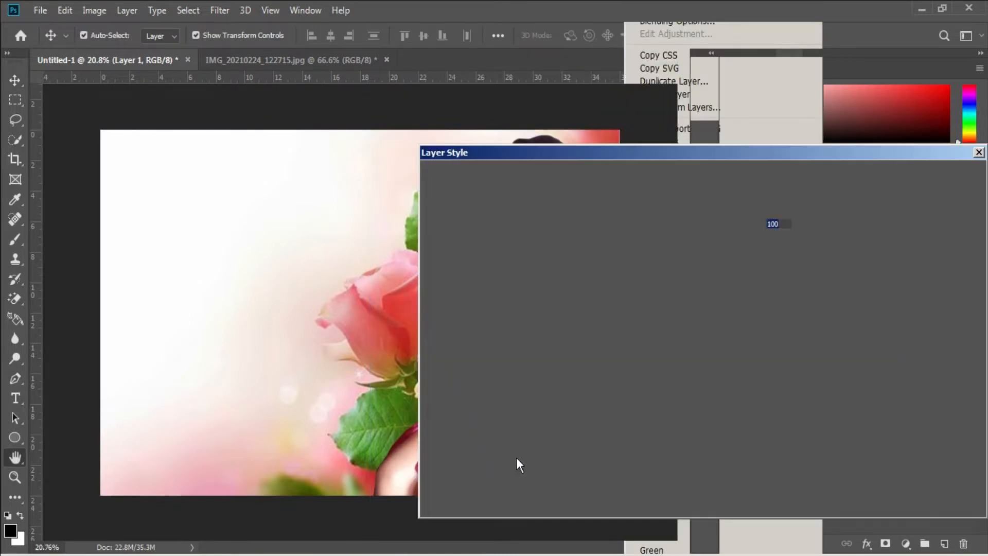
left_click(468, 415)
left_click_drag(618, 149, 538, 258)
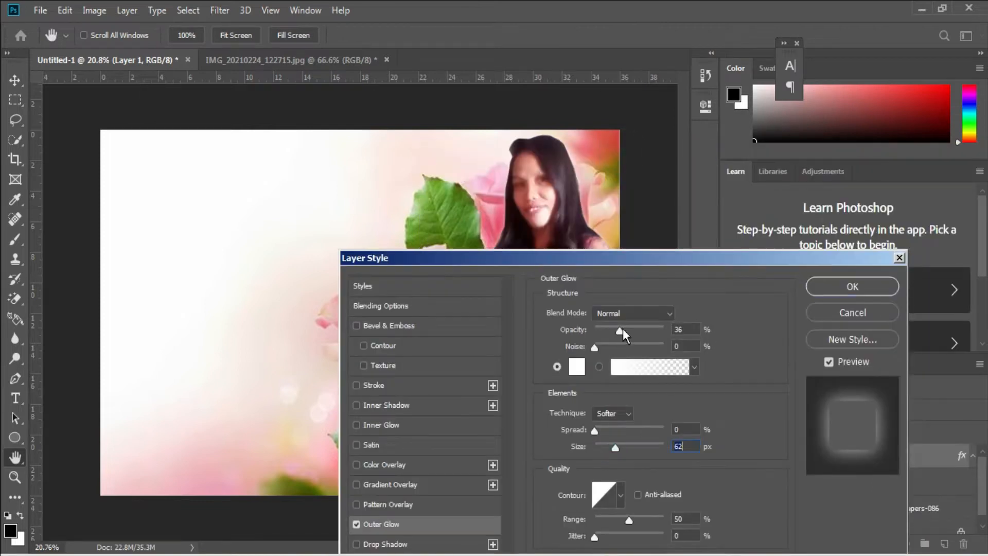
left_click(852, 286)
Raise the woman's brightness to 17 with Brightness/Contrast
left_click(94, 10)
mouse_move(110, 44)
left_click(276, 37)
left_click_drag(264, 142, 274, 144)
left_click(372, 128)
Try placing the rose_2 bouquet image with Place Embedded, and dismiss the error
key("v")
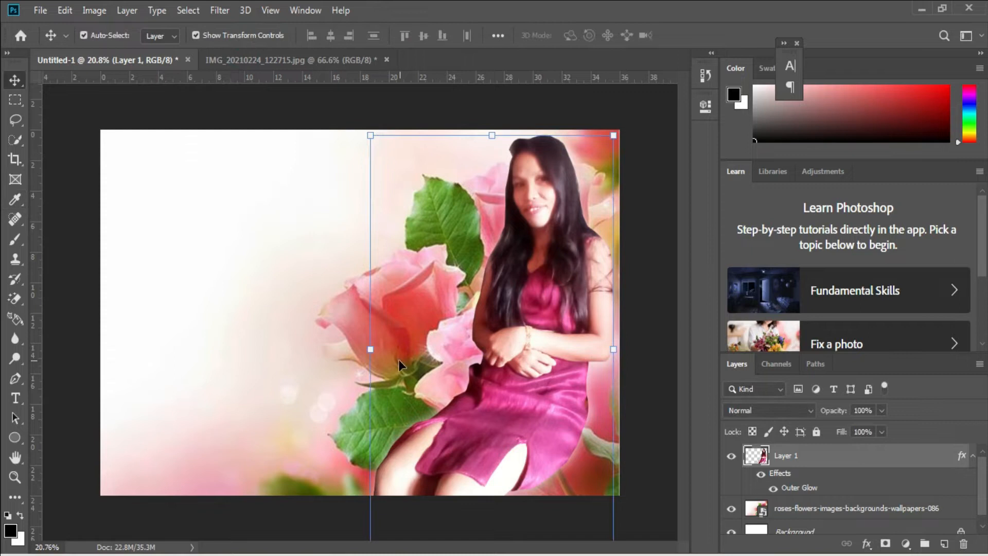
left_click(245, 234)
left_click(40, 11)
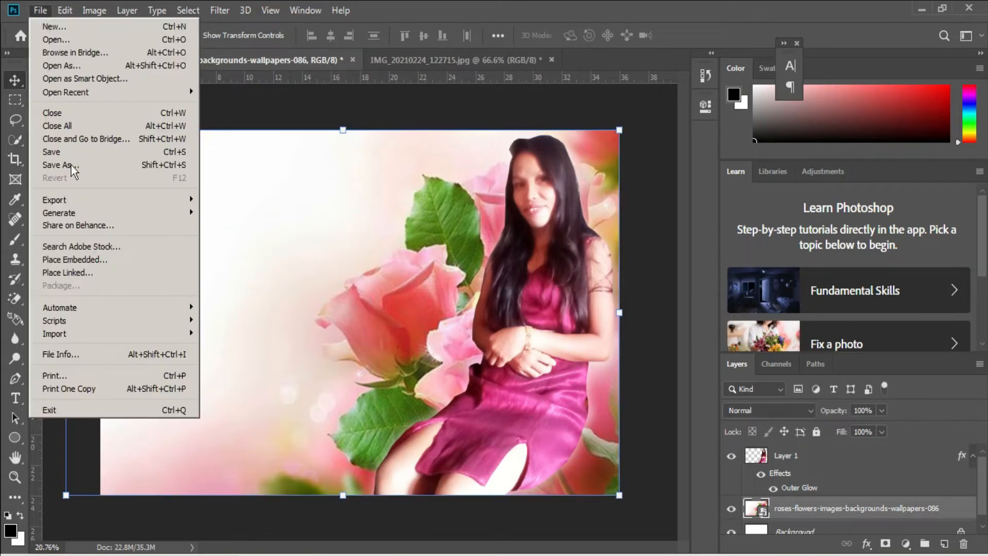
left_click(100, 257)
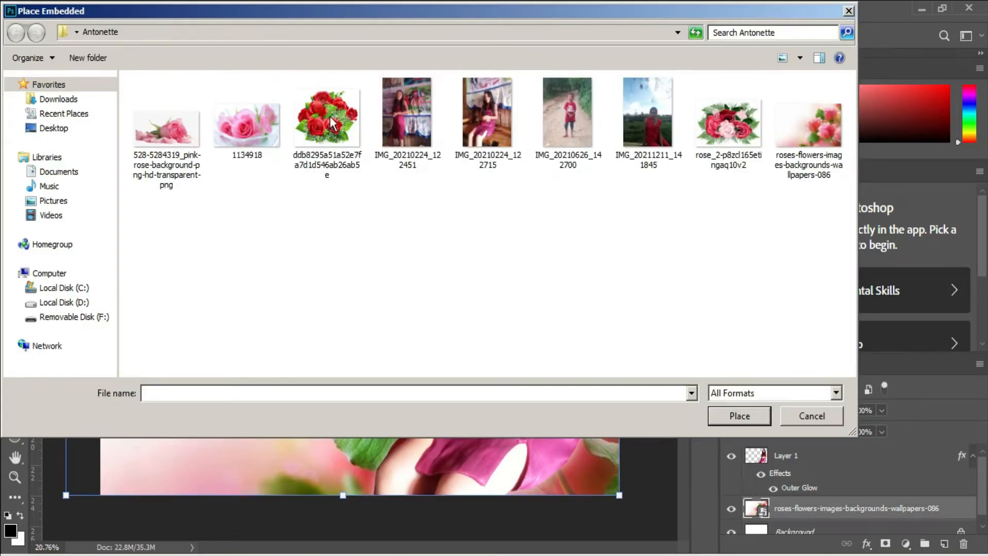
double_click(736, 126)
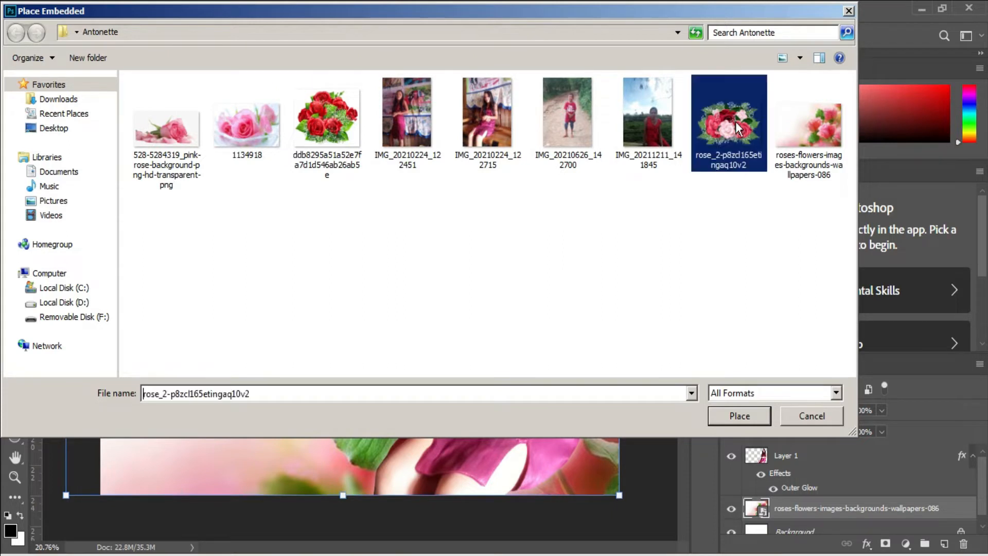
key("Return")
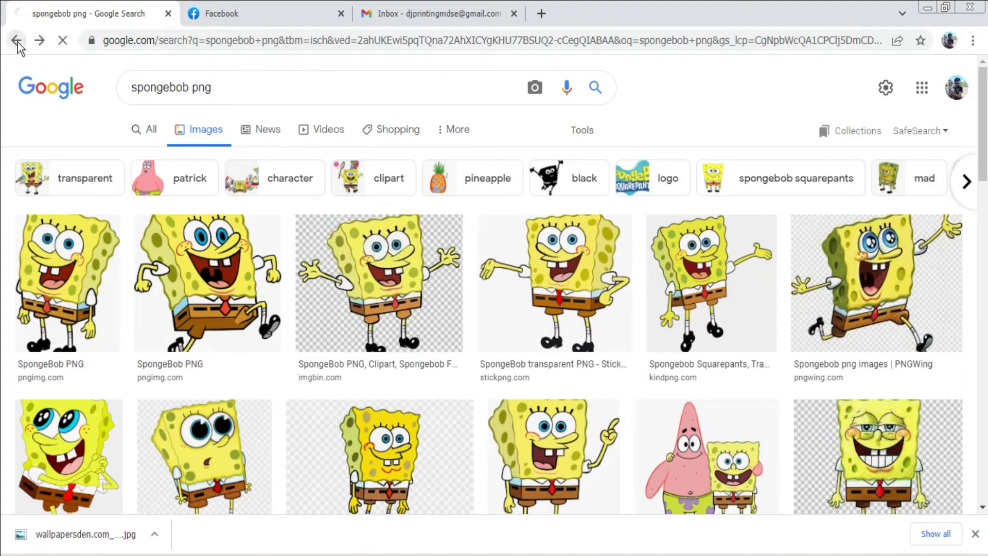
Go back through the earlier searches to the roses pink png image results
left_click(17, 45)
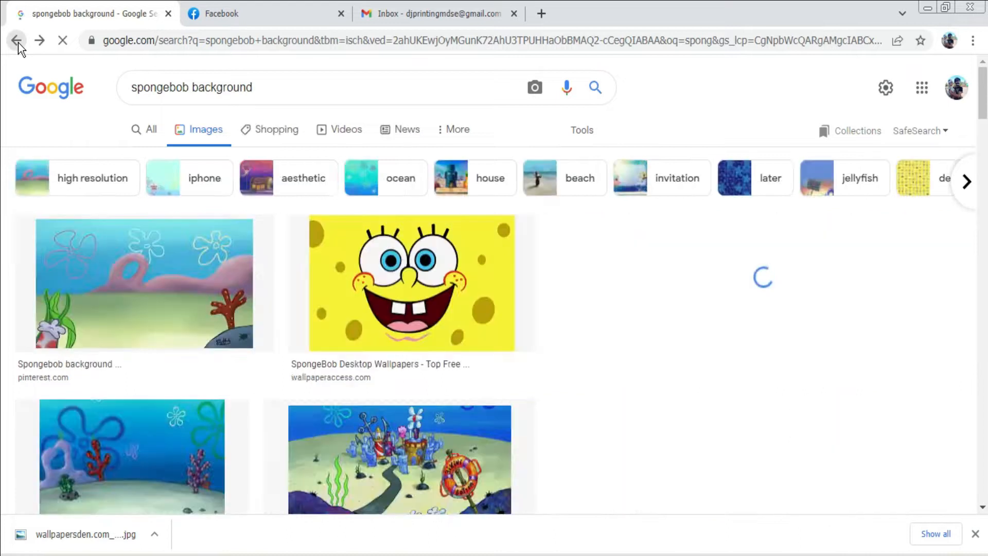
left_click(17, 44)
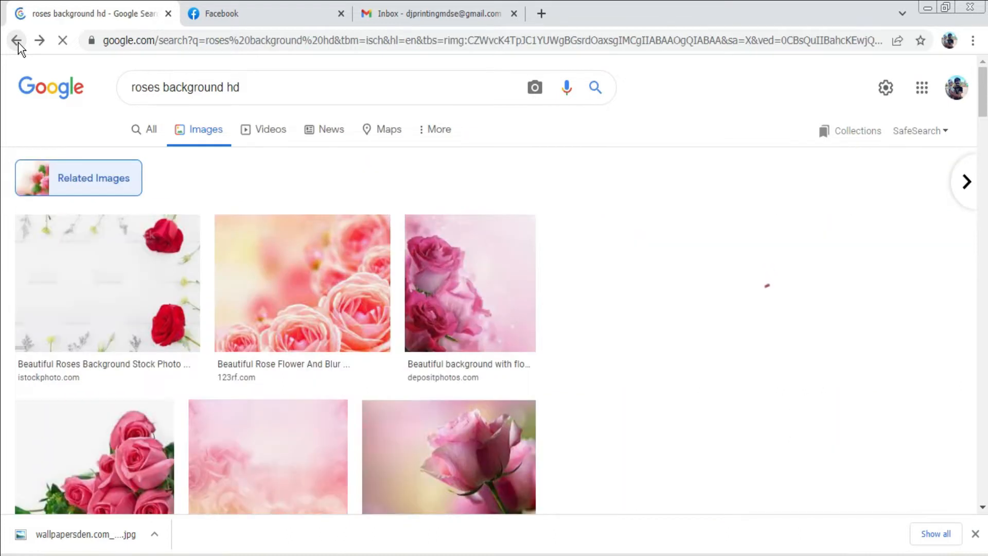
left_click(17, 45)
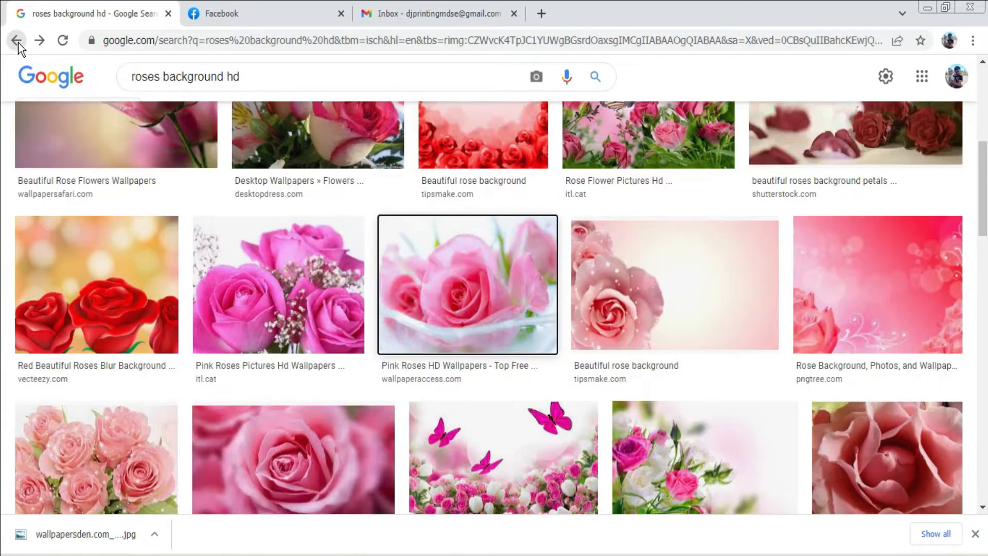
left_click(17, 44)
left_click(17, 45)
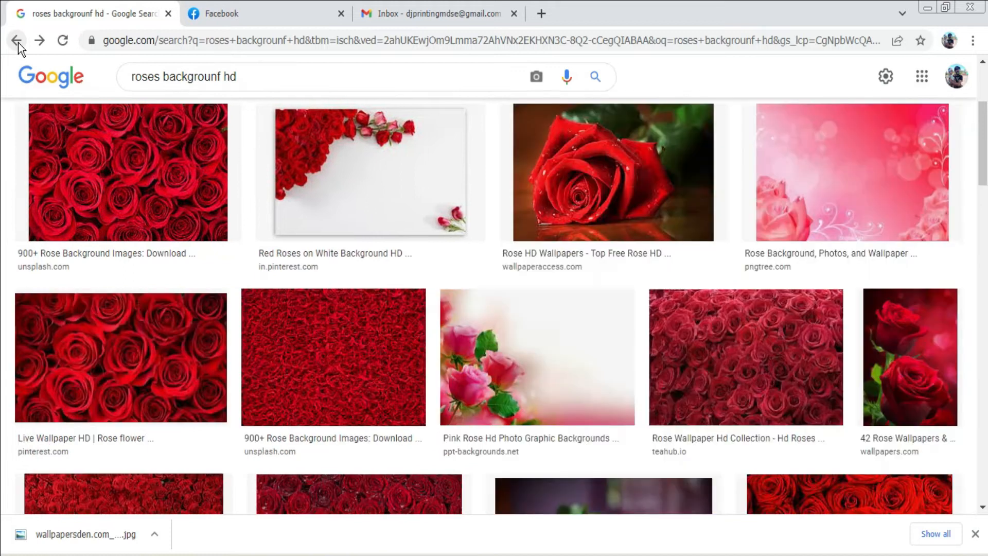
left_click(17, 44)
left_click(17, 44)
left_click(16, 45)
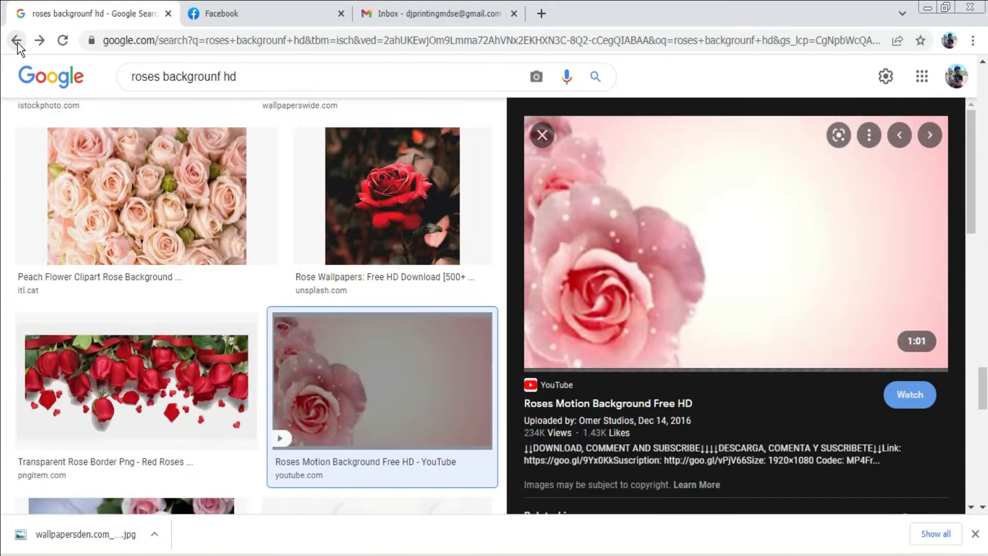
left_click(17, 45)
left_click(17, 44)
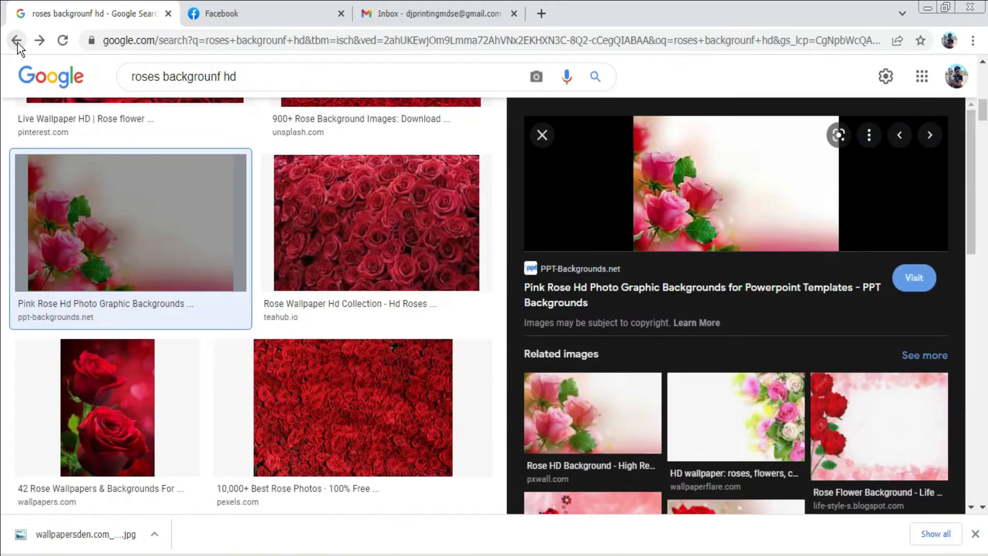
left_click(16, 44)
left_click(17, 44)
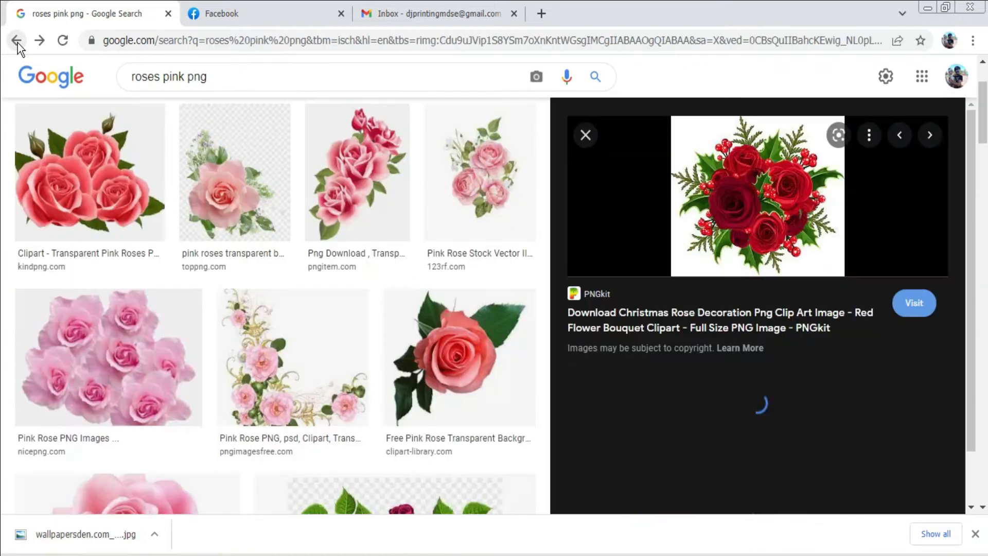
Copy the Red Roses Clipart bouquet image and paste it into the design
left_click(727, 488)
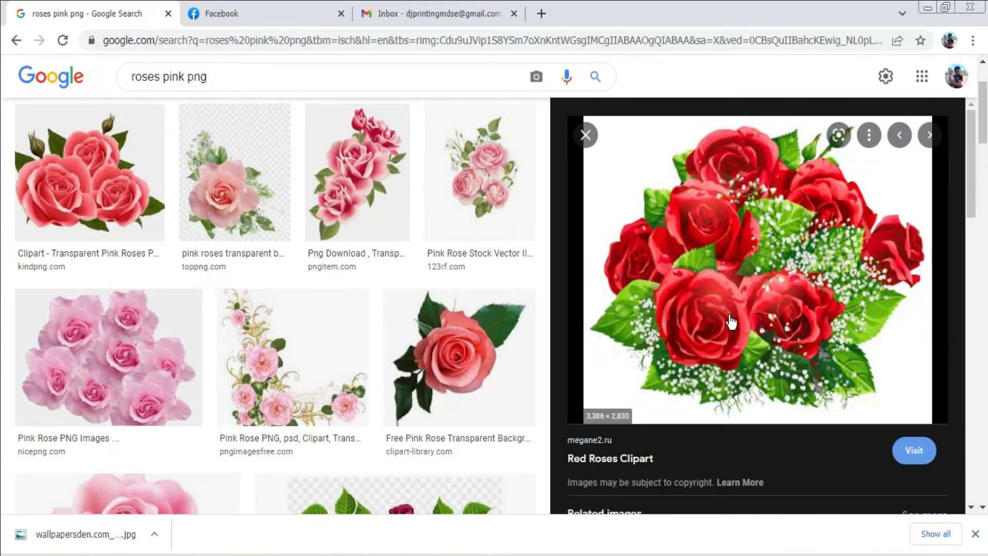
right_click(730, 489)
left_click(780, 494)
left_click(693, 265)
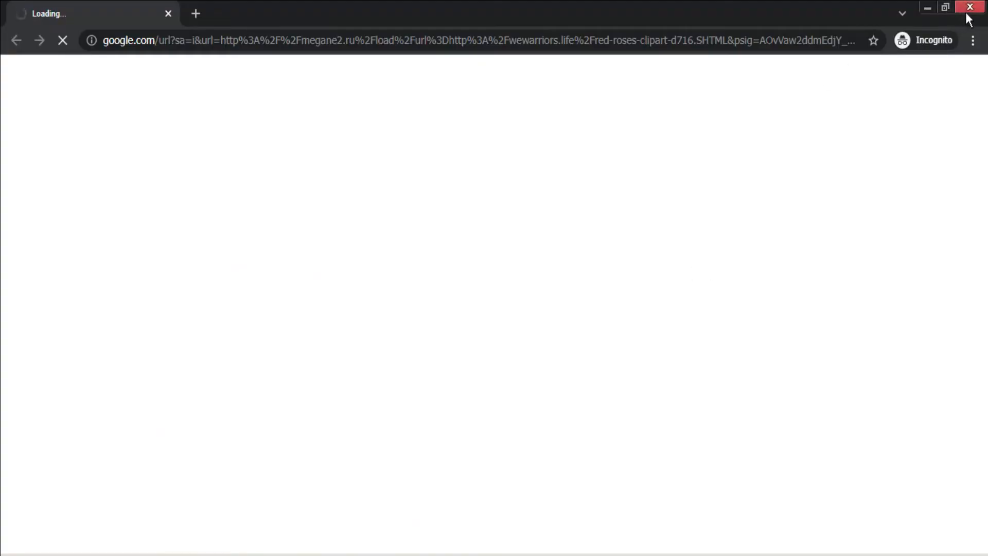
key("ctrl+w")
right_click(733, 302)
left_click(792, 477)
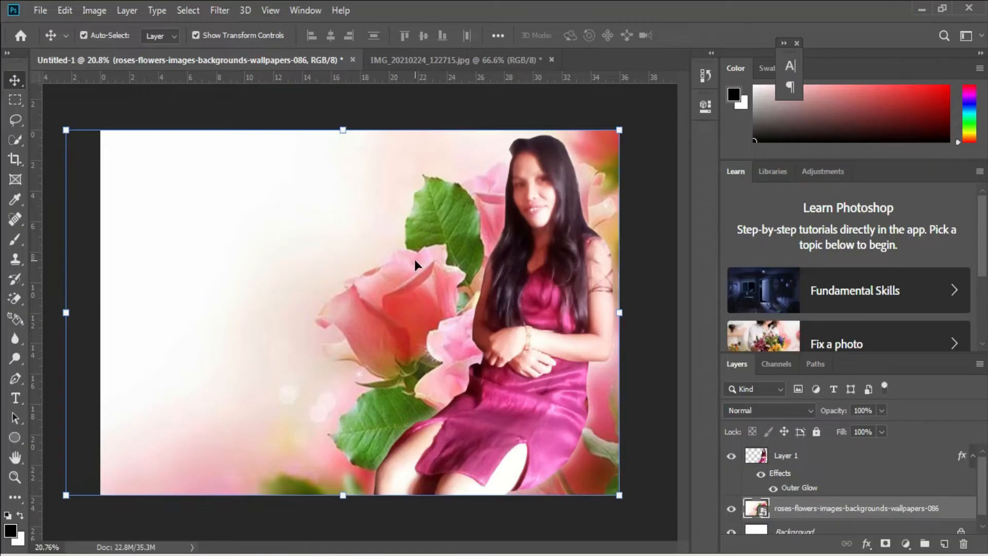
key("ctrl+v")
Erase the bouquet's black background with the Magic Eraser
key("e")
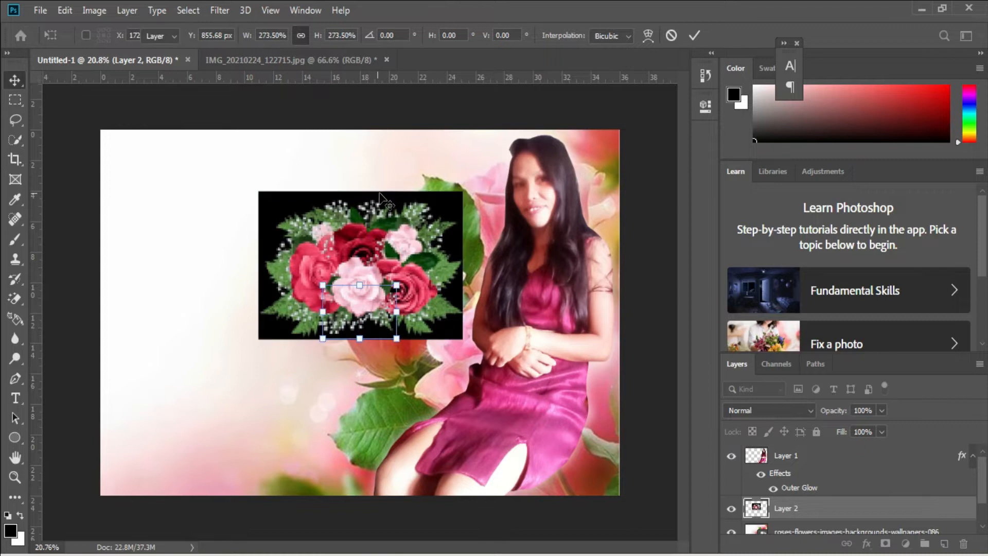
key("shift+e")
key("shift+e")
left_click(444, 215)
Resize the rose bouquet and move it lower on the canvas
key("ctrl+t")
left_click_drag(386, 297, 386, 411)
left_click_drag(360, 313, 361, 326)
left_click_drag(453, 386, 483, 385)
left_click_drag(478, 372, 471, 378)
key("Return")
Copy the red roses image from Chrome and paste it as a new layer
key("alt+Tab")
right_click(723, 276)
left_click(789, 448)
right_click(719, 332)
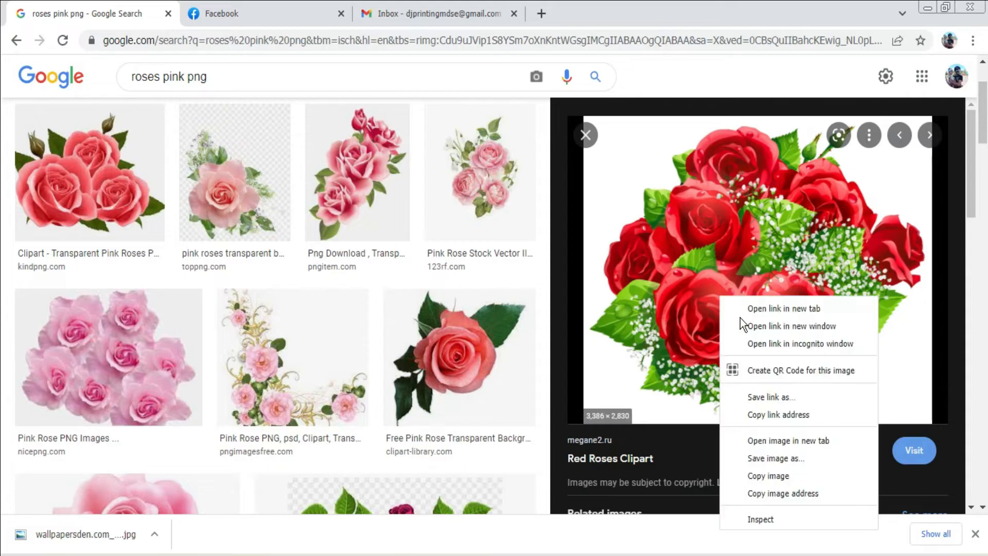
left_click(766, 474)
key("alt+Tab")
key("ctrl+v")
key("ctrl+t")
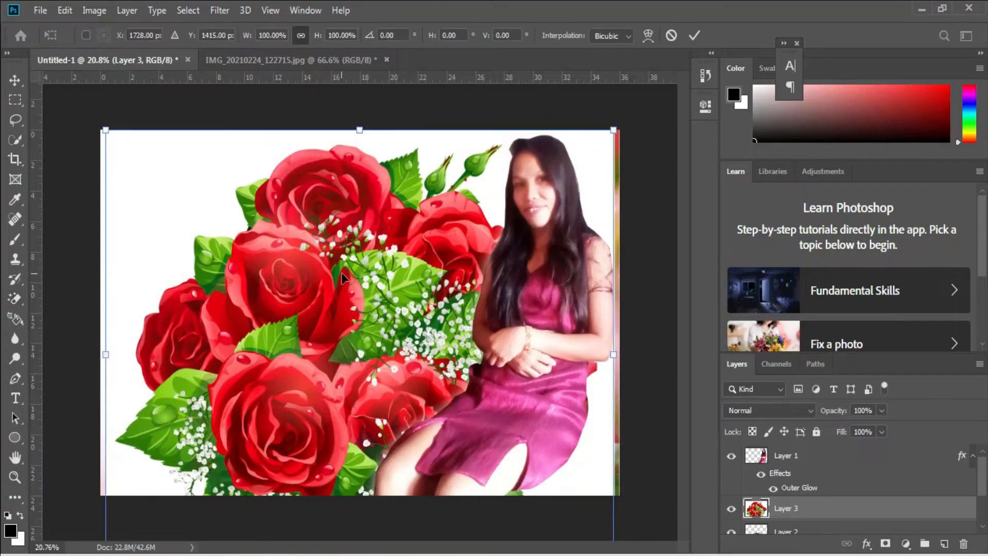
Shrink and reposition the pasted roses, then erase their white background
left_click_drag(619, 370, 343, 360)
left_click_drag(268, 367, 310, 283)
key("Return")
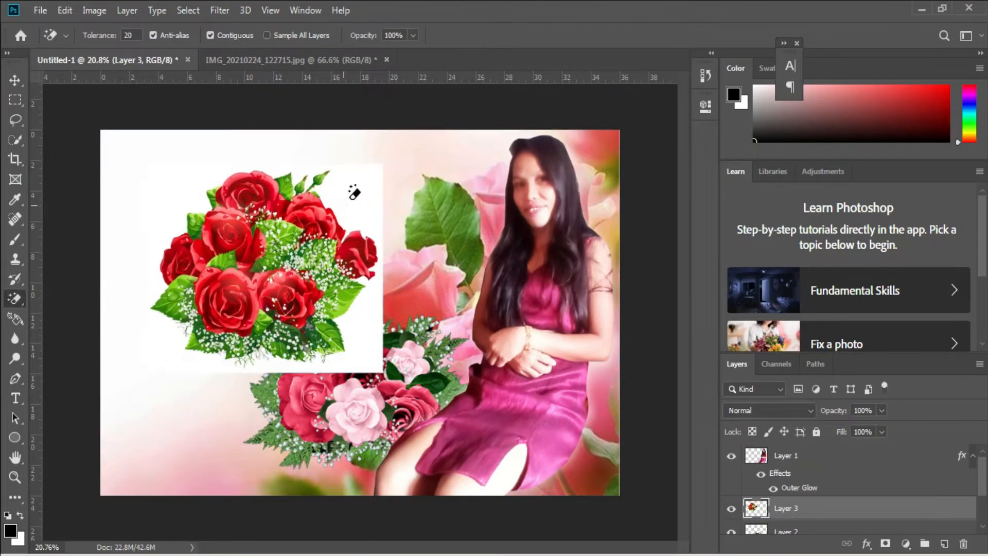
left_click(345, 203)
Rescale the red roses to about 95% and settle them in the upper left
key("ctrl+t")
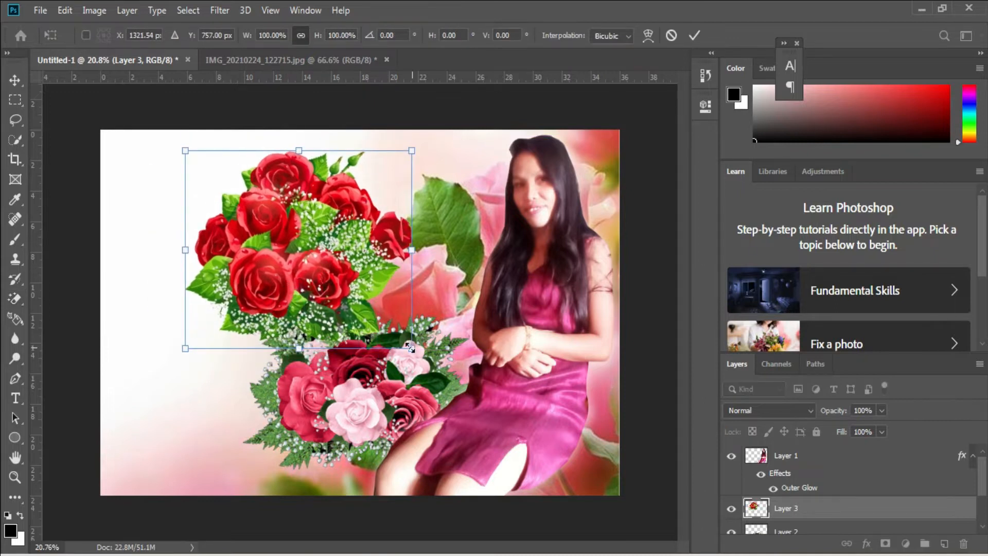
left_click_drag(418, 349, 364, 314)
left_click_drag(300, 276, 233, 251)
left_click_drag(293, 294, 342, 338)
key("Return")
key("e")
Lower the roses layer opacity to about 72% in Blending Options
right_click(809, 511)
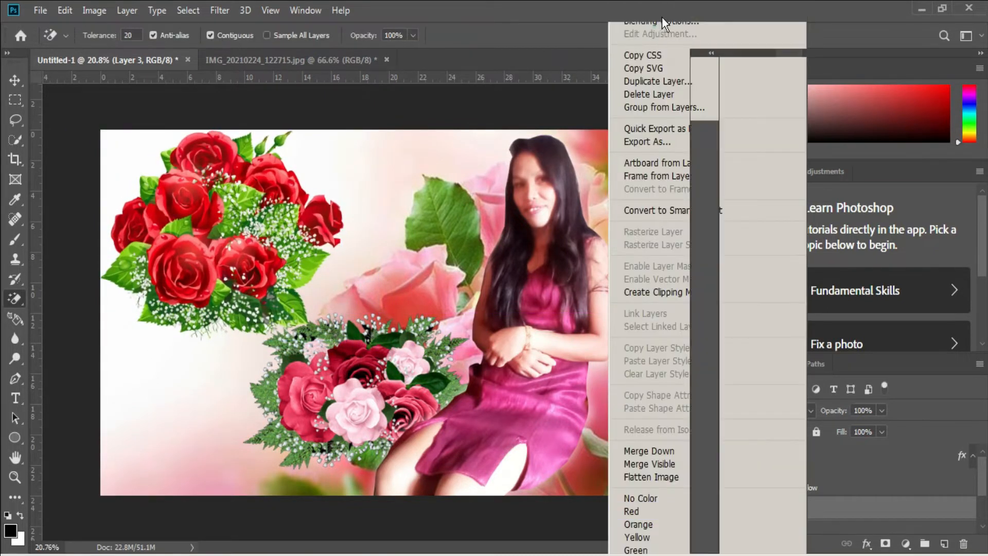
left_click(656, 21)
left_click_drag(677, 257, 657, 258)
key("Return")
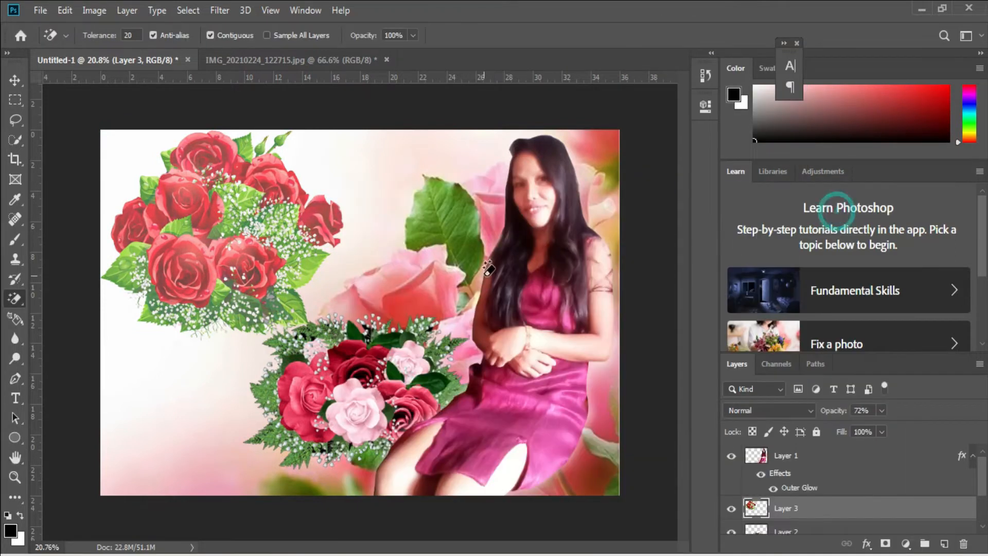
right_click(15, 299)
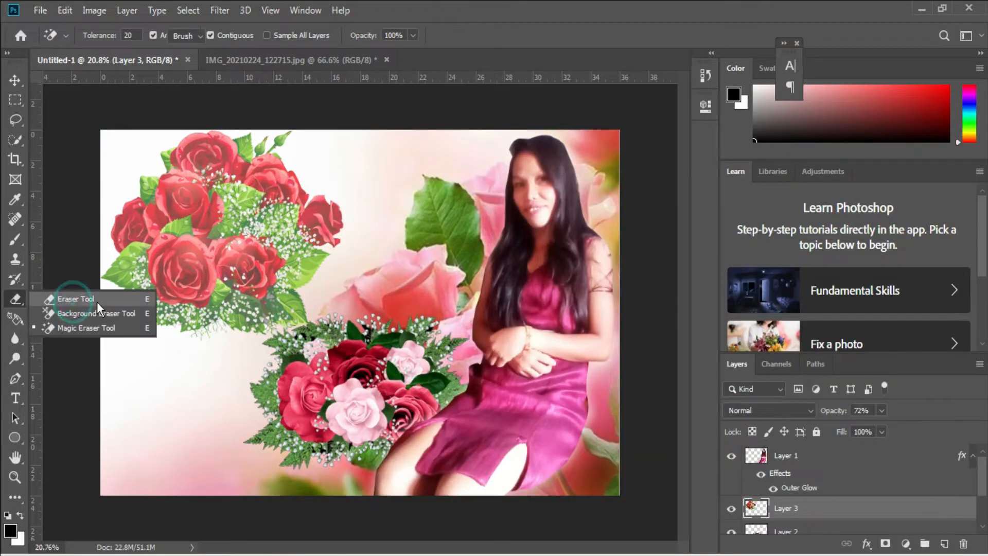
Softly erase the top bouquet's right and lower-right edges with the brush Eraser
left_click(77, 293)
mouse_move(319, 329)
left_mouse_down()
mouse_move(267, 355)
mouse_move(350, 247)
mouse_move(364, 188)
mouse_move(203, 375)
mouse_move(304, 302)
left_mouse_up()
key("ctrl+z")
mouse_move(353, 229)
left_mouse_down()
mouse_move(387, 216)
mouse_move(322, 338)
mouse_move(258, 382)
left_mouse_up()
left_click_drag(260, 376, 421, 309)
Enlarge the top bouquet slightly and restore its layer opacity to 100%
key("ctrl+t")
mouse_move(343, 235)
left_mouse_down()
mouse_move(369, 237)
mouse_move(338, 232)
left_mouse_up()
key("Return")
right_click(806, 511)
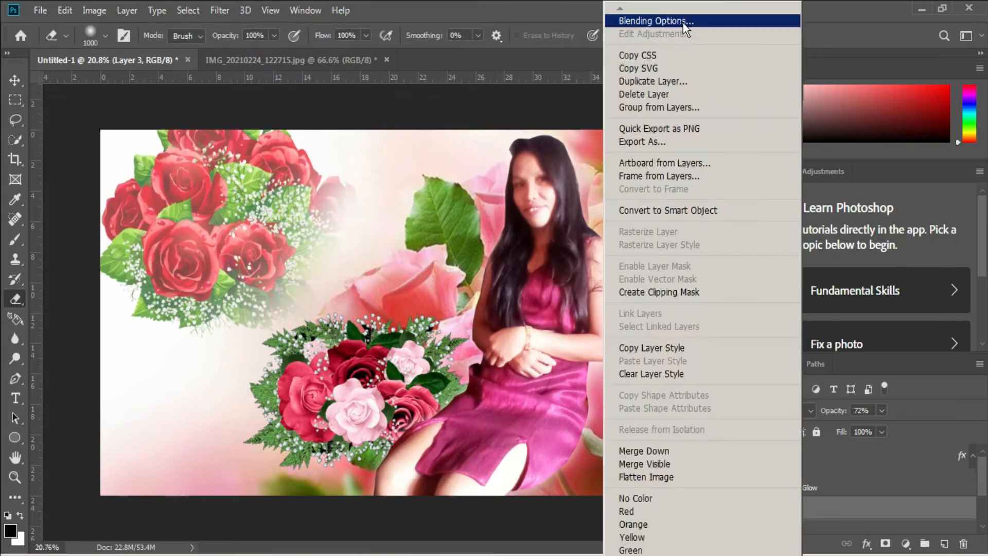
left_click(679, 19)
left_click_drag(697, 258, 720, 258)
left_click(882, 214)
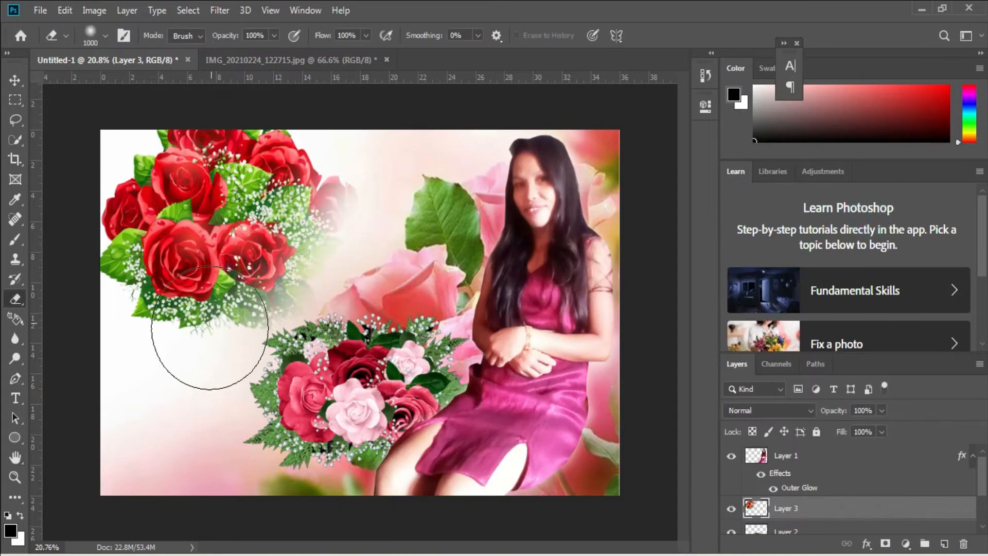
Fade out the lower part of the top bouquet with a larger eraser brush
key("bracketright")
key("bracketright")
key("bracketright")
left_click_drag(252, 324, 282, 308)
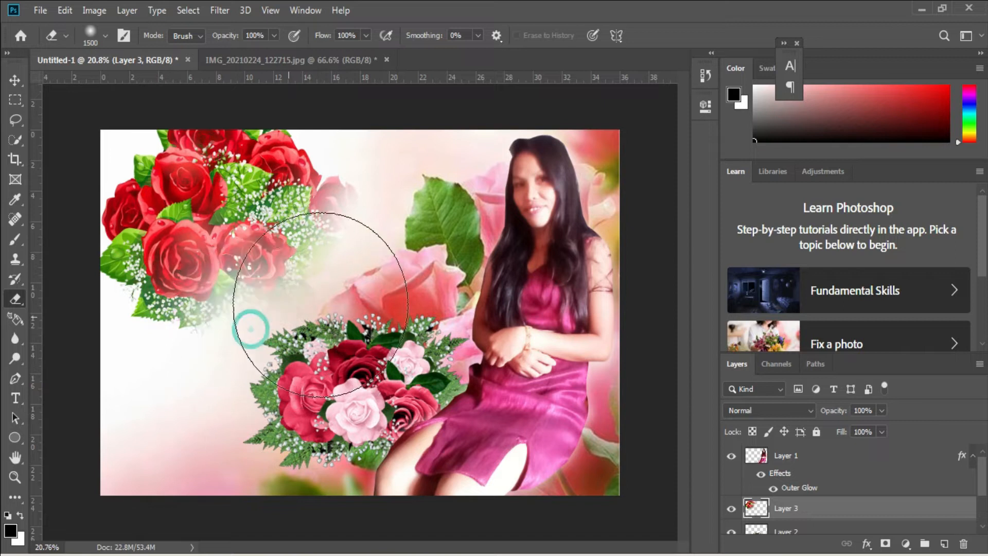
key("bracketright")
key("bracketright")
Delete the lower pink bouquet layer
key("v")
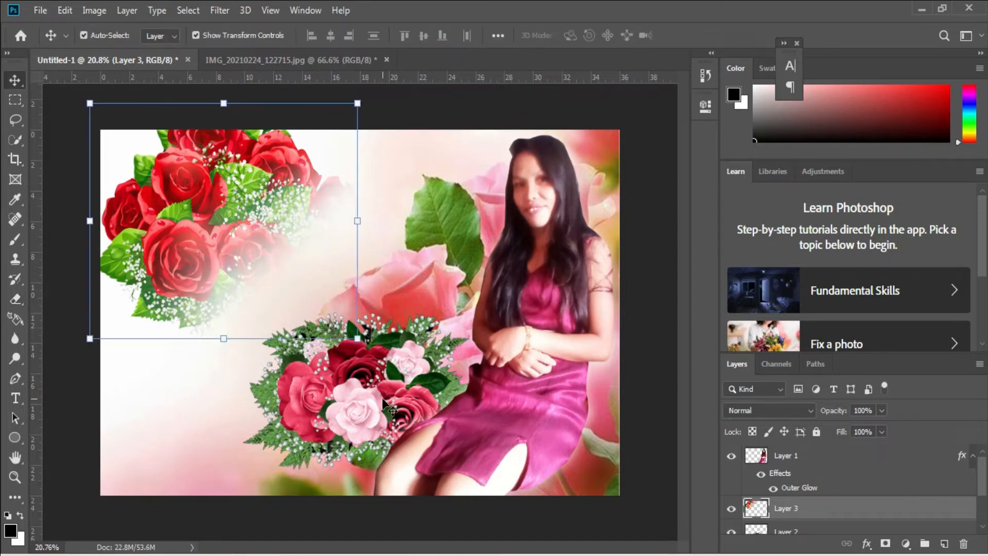
left_click(770, 525)
key("Delete")
Start a new text layer over the top red roses
left_click(239, 235)
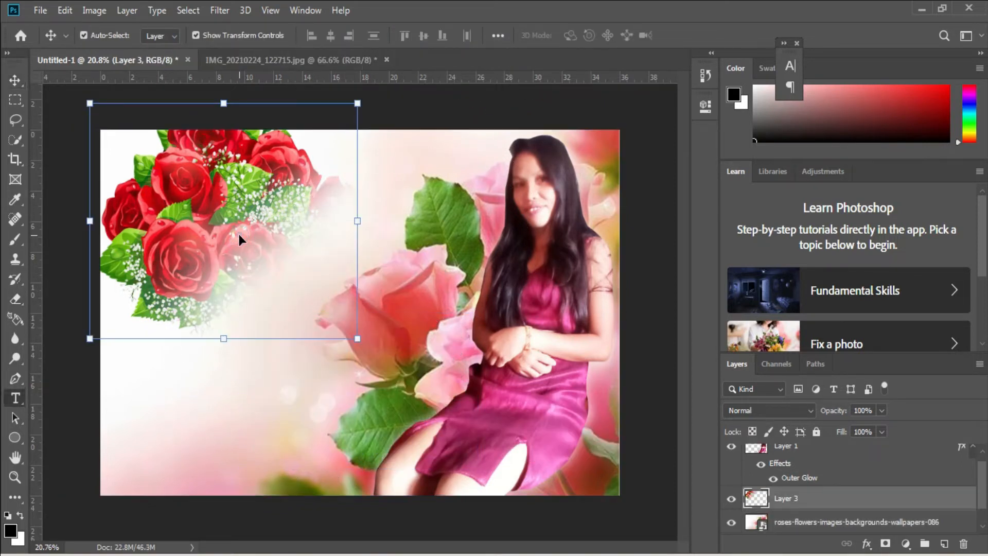
key("t")
left_click(239, 241)
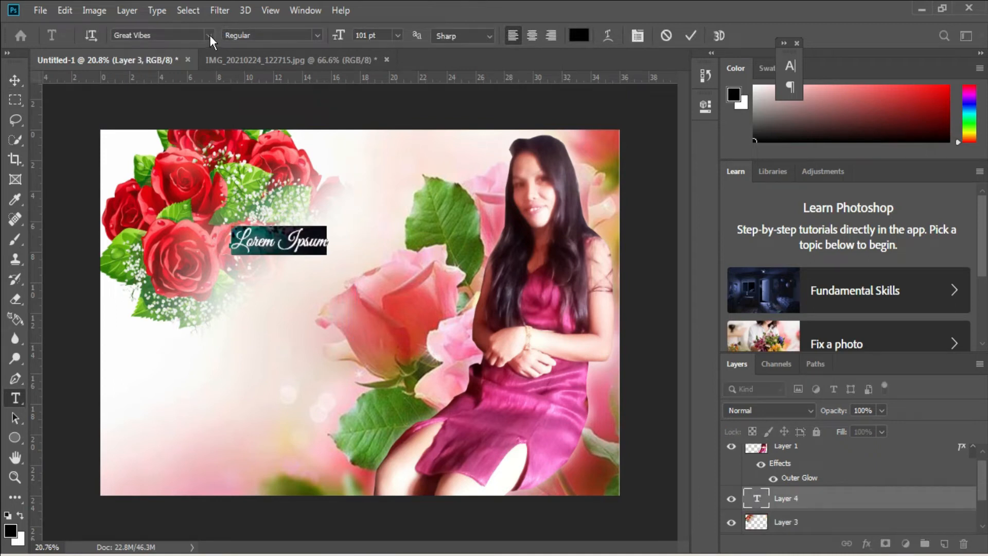
Finish typing the name and enlarge it to 608.75 pt across the left side over the roses
type("a")
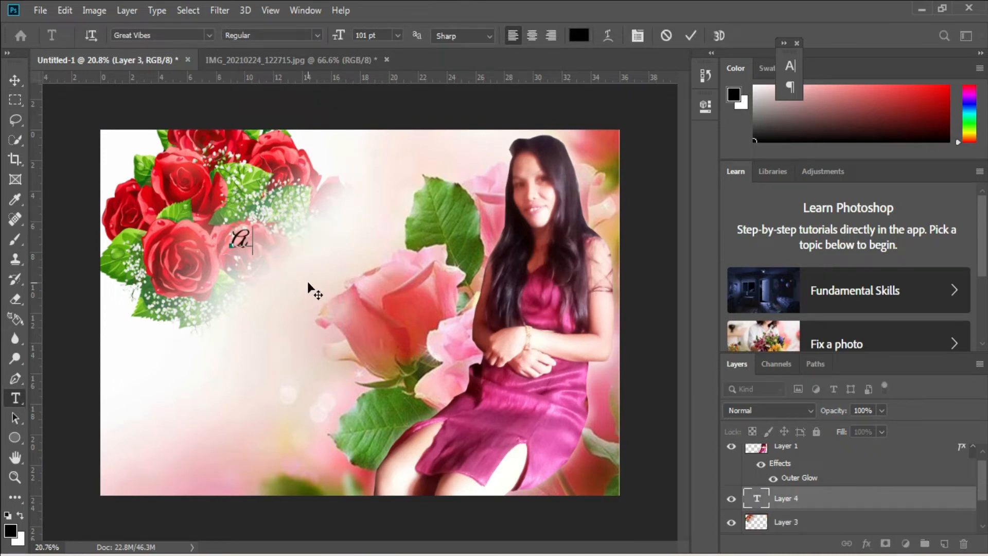
key("ctrl+Return")
key("ctrl+t")
left_click_drag(291, 241, 329, 324)
left_click_drag(370, 369, 466, 416)
left_click_drag(439, 364, 469, 315)
key("Return")
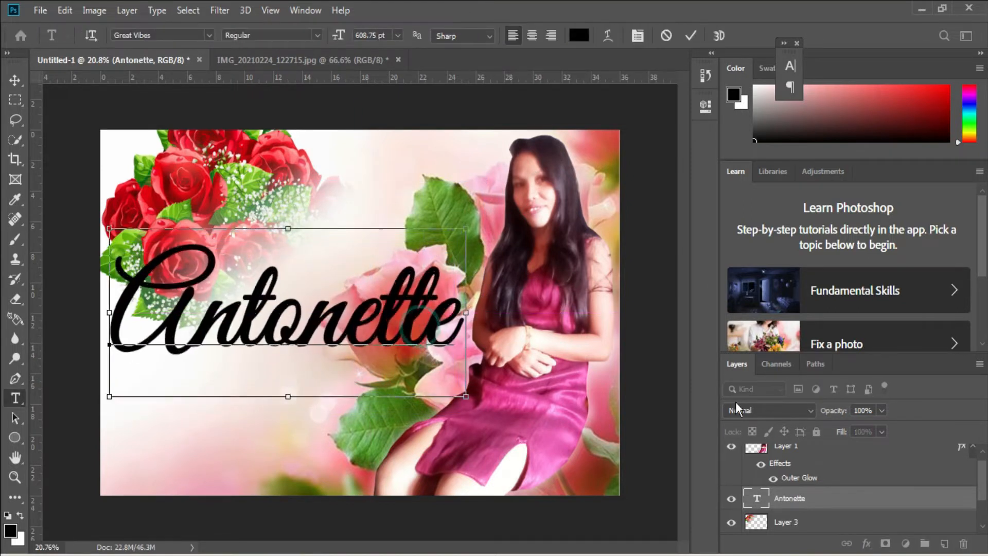
Colour the name text dark red #540202
right_click(817, 498)
left_click(710, 469)
double_click(756, 498)
left_click(579, 36)
left_click(788, 389)
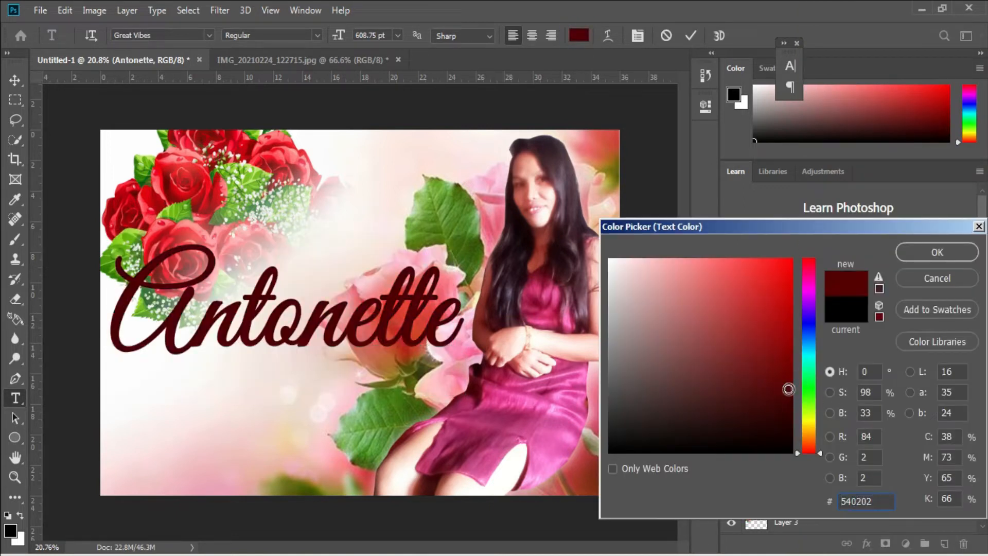
left_click(937, 252)
right_click(850, 502)
left_click(727, 24)
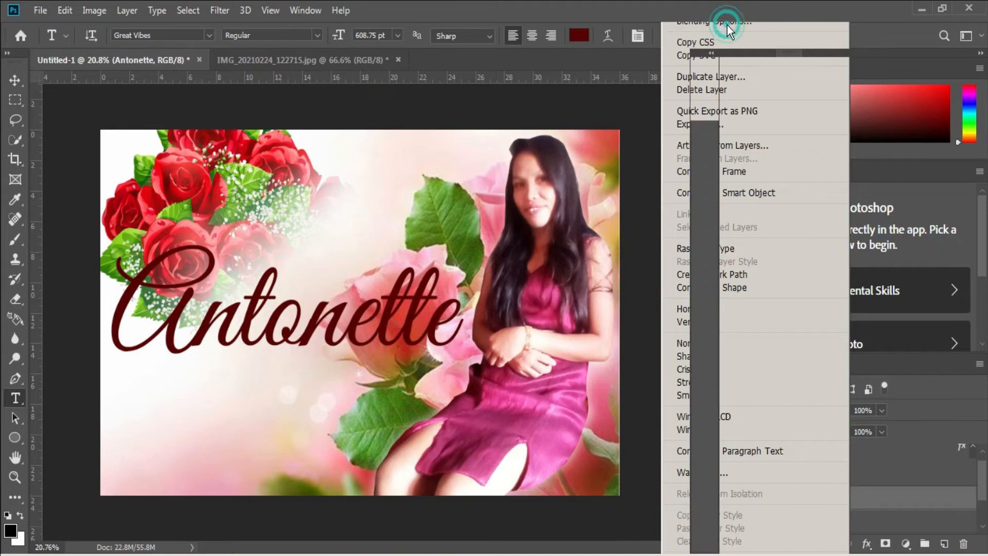
Add a 16 px white (ffffff) colour-fill Stroke to the name text
left_click(380, 314)
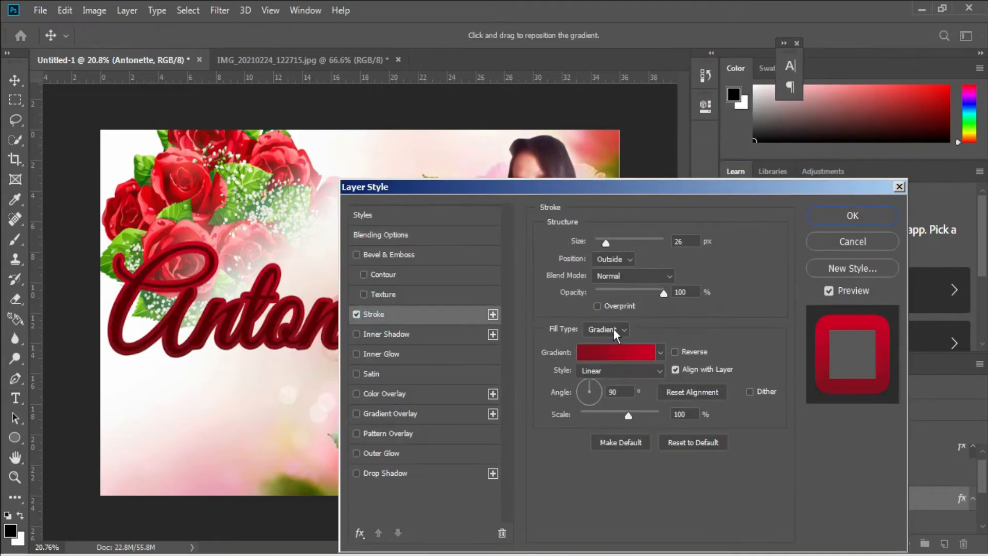
left_click(597, 328)
left_click(571, 352)
type("ffffff")
left_click(936, 252)
left_click_drag(603, 241, 599, 241)
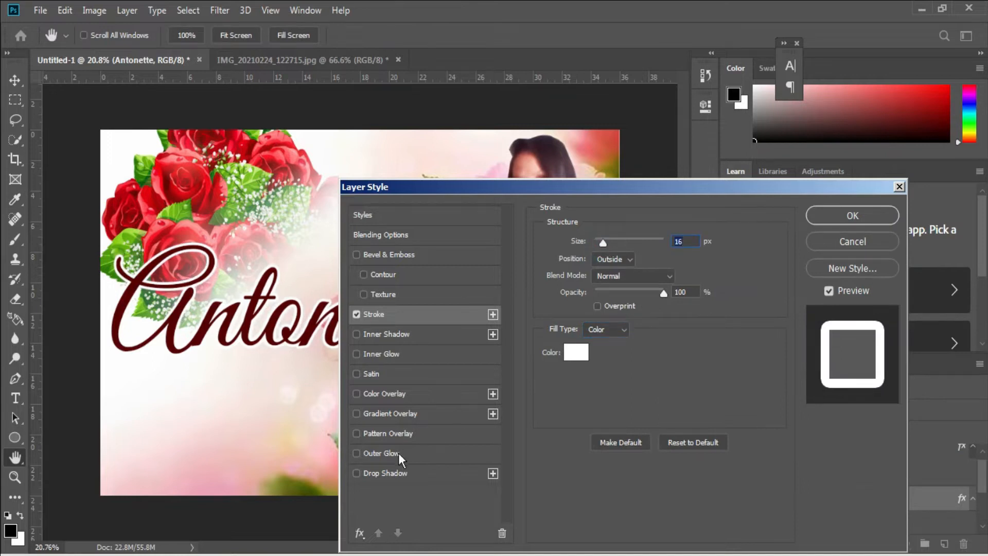
Add a Drop Shadow with distance 57 and opacity 42, then apply the styles
left_click(385, 473)
left_click_drag(616, 311, 632, 311)
left_click_drag(618, 264, 627, 268)
left_click(853, 225)
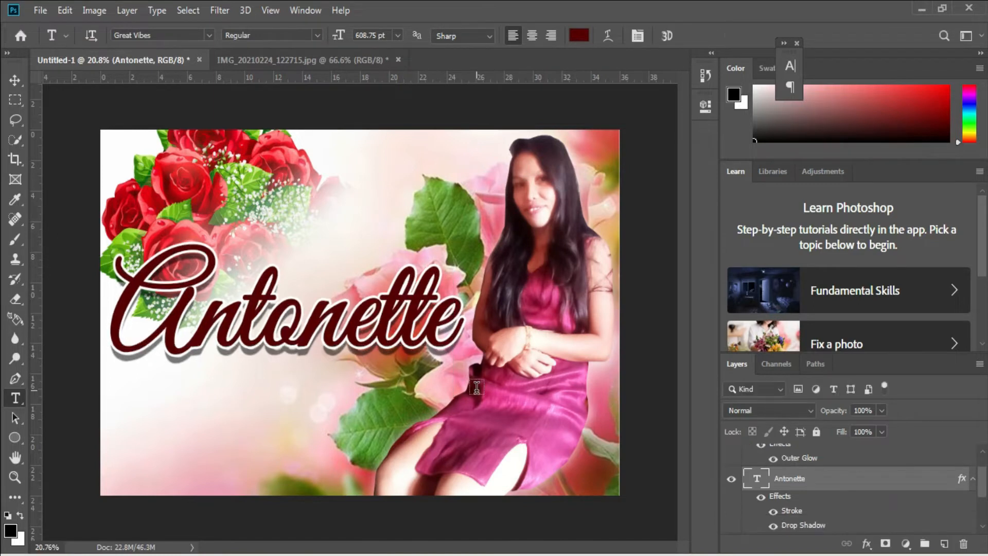
Type the surname as a new Times New Roman Bold text layer below the name
key("v")
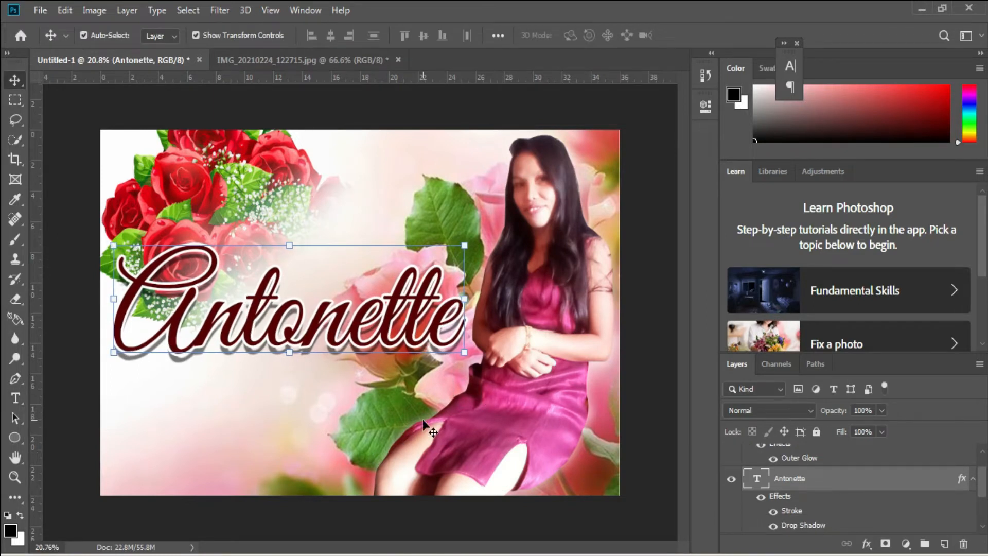
left_click(415, 438)
key("t")
left_click(334, 404)
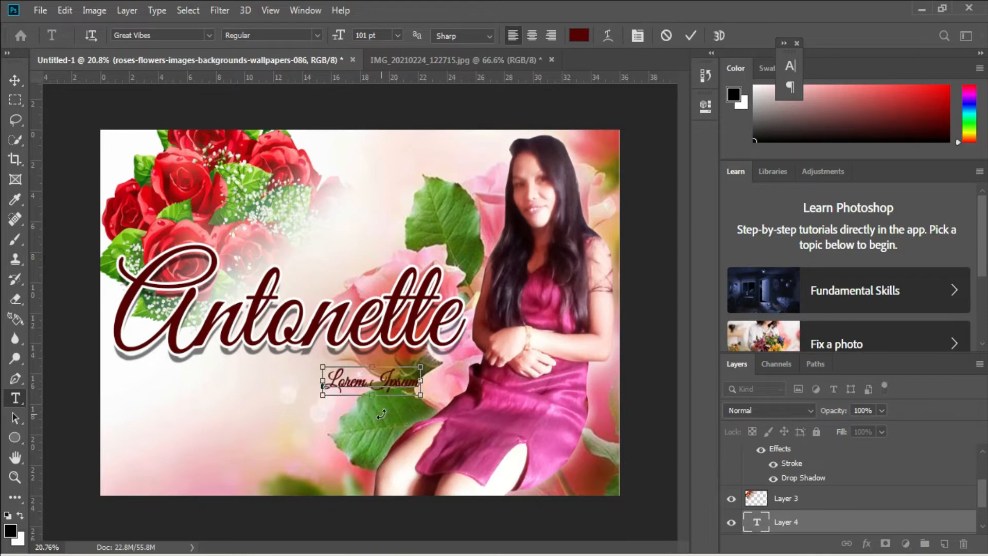
left_click(209, 35)
left_click(278, 77)
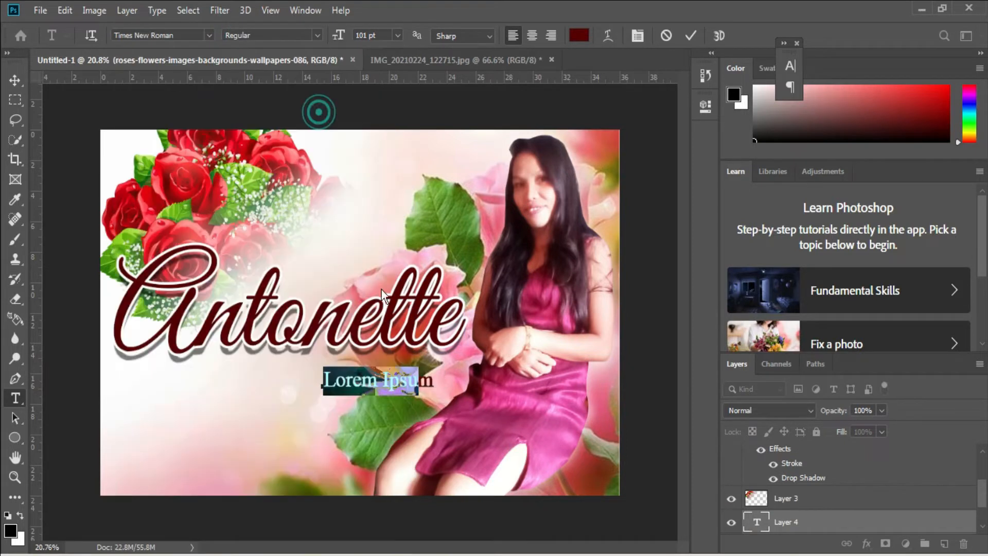
key("ctrl+shift+b")
key("ctrl+shift+b")
key("ctrl+shift+b")
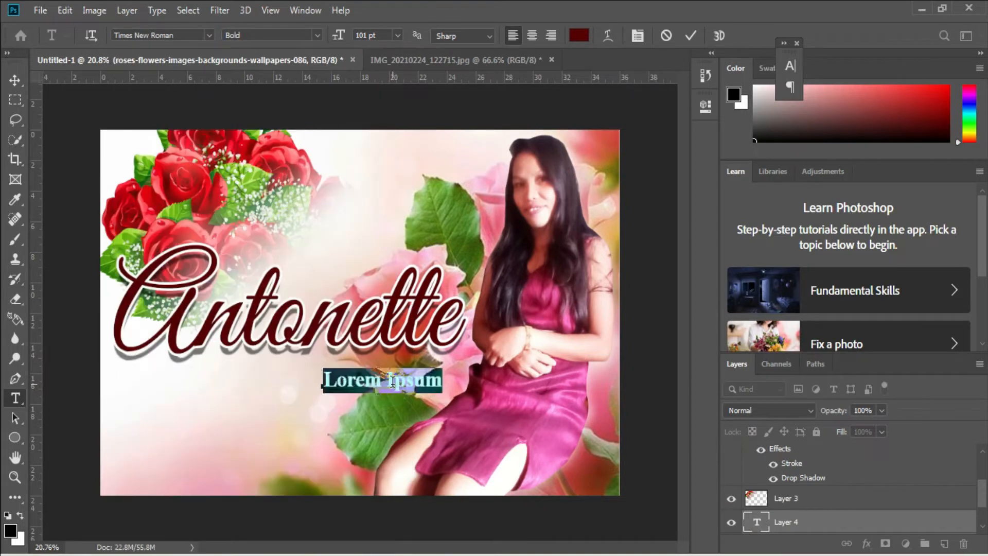
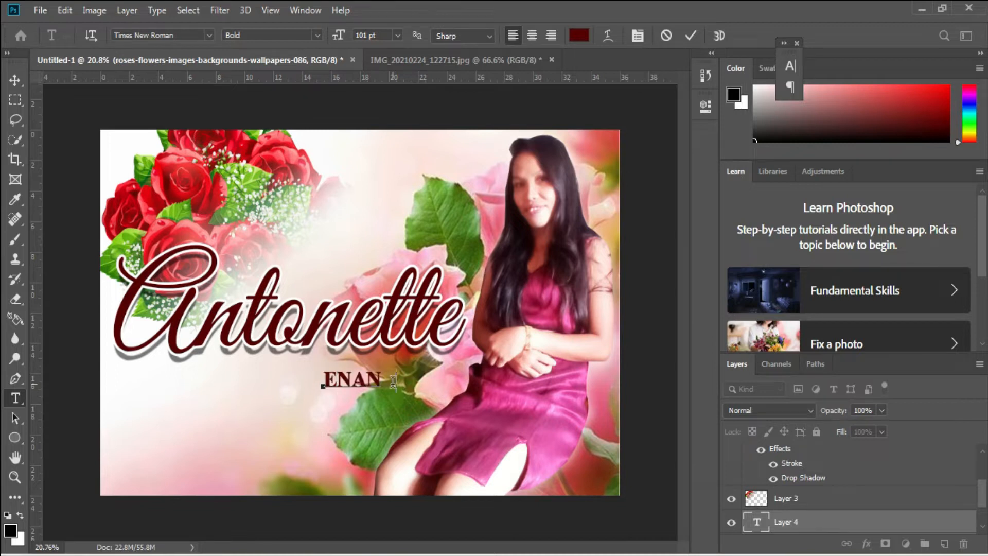
Colour the surname text white and enlarge it to about 183.68 pt beneath the name
left_click(579, 36)
left_click(610, 260)
left_click(901, 256)
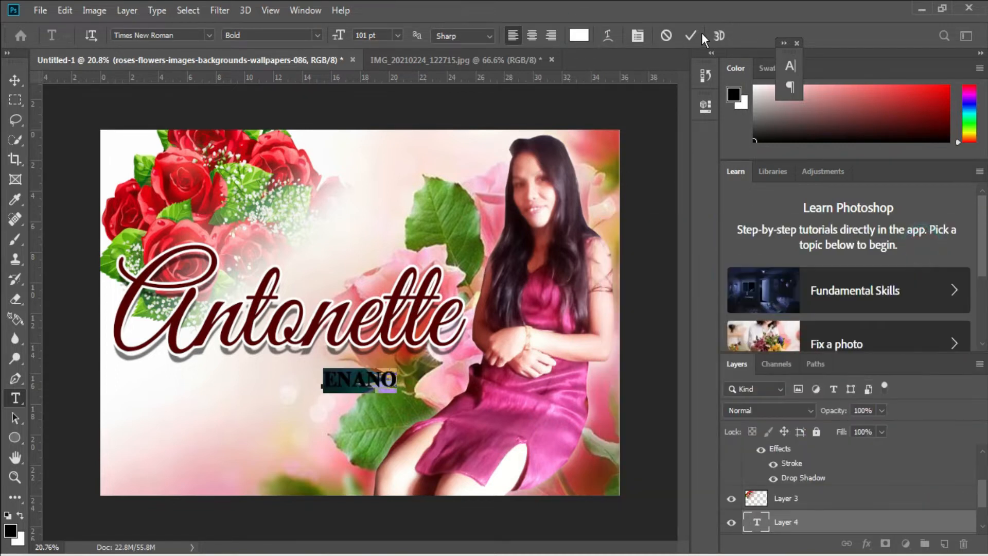
left_click(691, 35)
key("ctrl+t")
left_click_drag(399, 380, 465, 391)
scroll(453, 383, "up", 6)
key("Return")
Give the surname text a 12 px dark red Stroke sampled from the name's colour
right_click(811, 523)
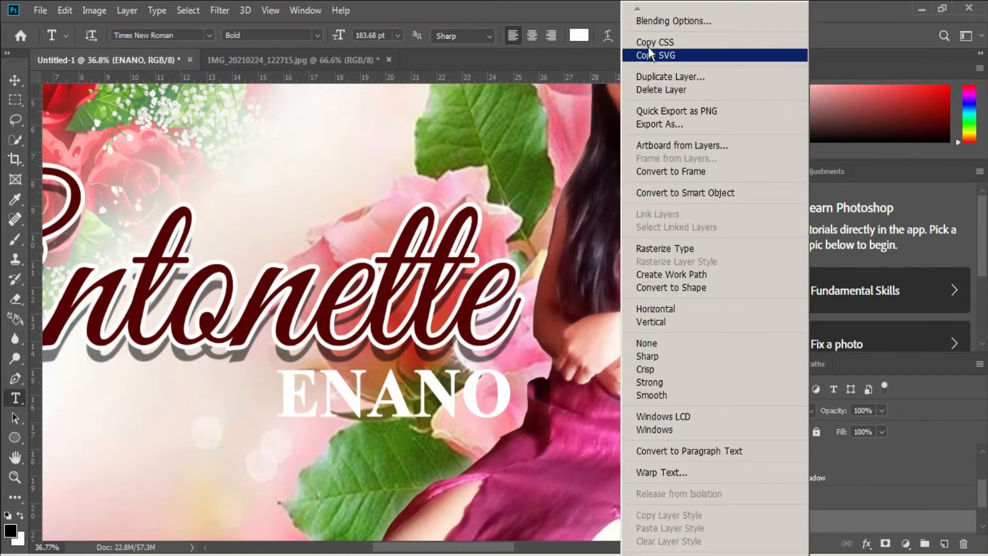
left_click(645, 13)
left_click(374, 314)
left_click(575, 352)
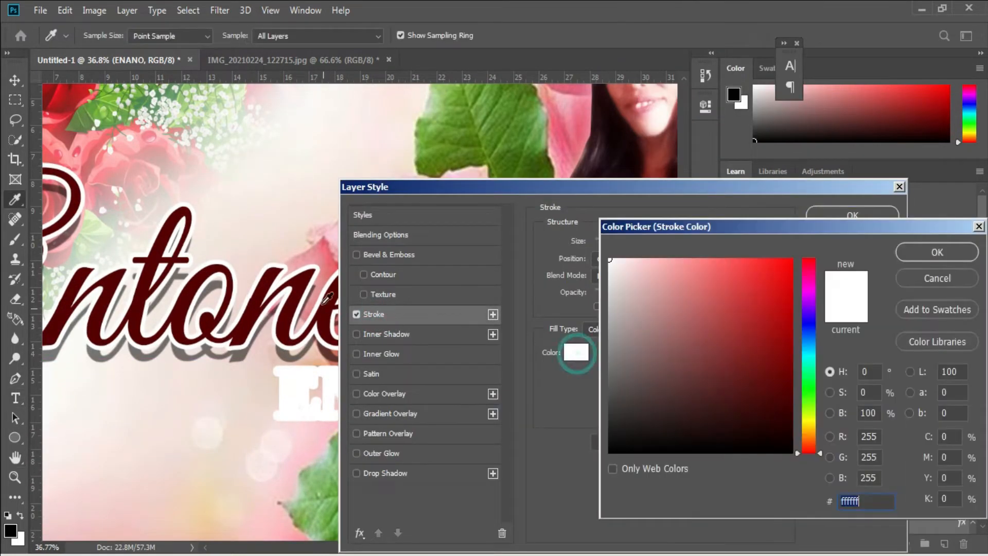
left_click(299, 286)
left_click(918, 254)
type("12")
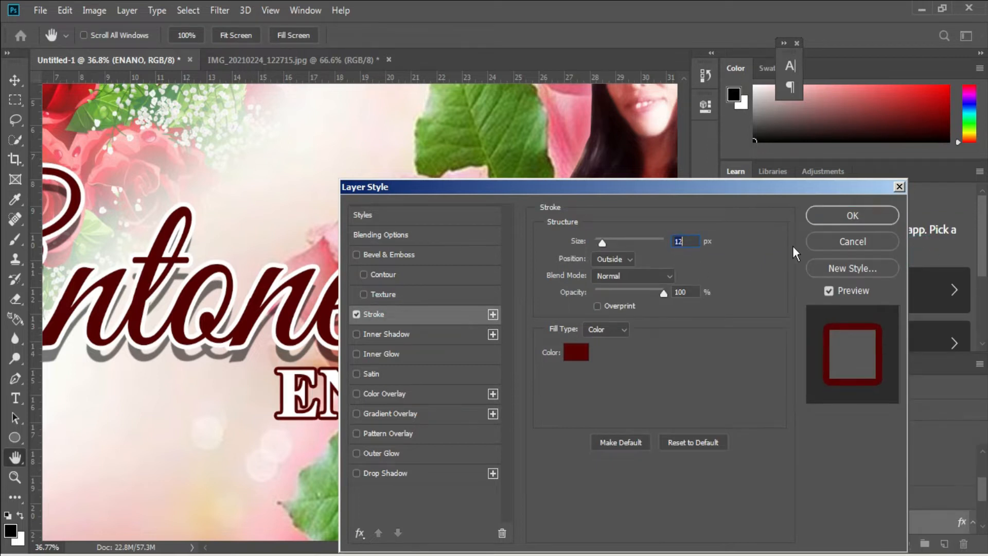
left_click(852, 215)
scroll(646, 329, "down", 3)
Add an Outer Glow to the surname at 100% opacity with a wider spread
double_click(938, 523)
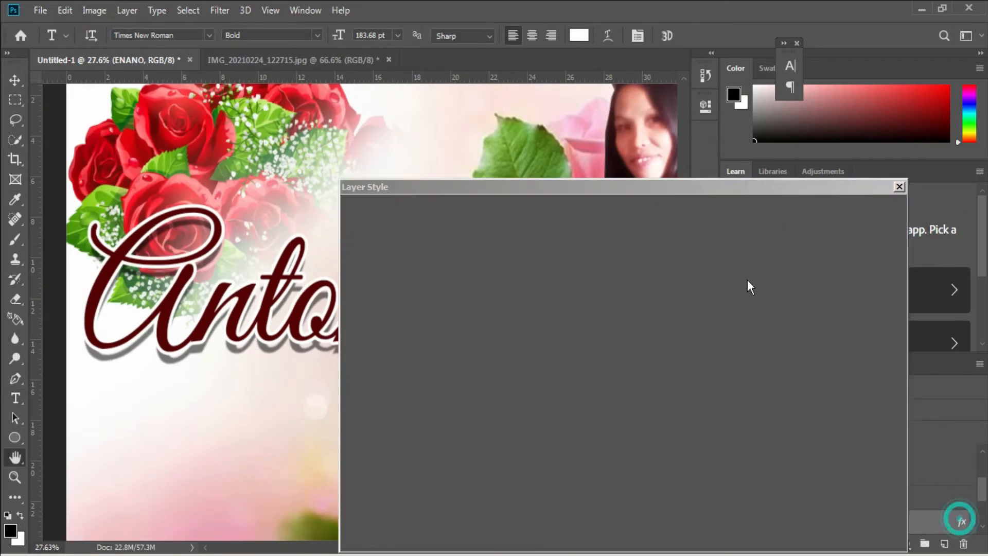
left_click(383, 451)
left_click_drag(514, 185, 777, 149)
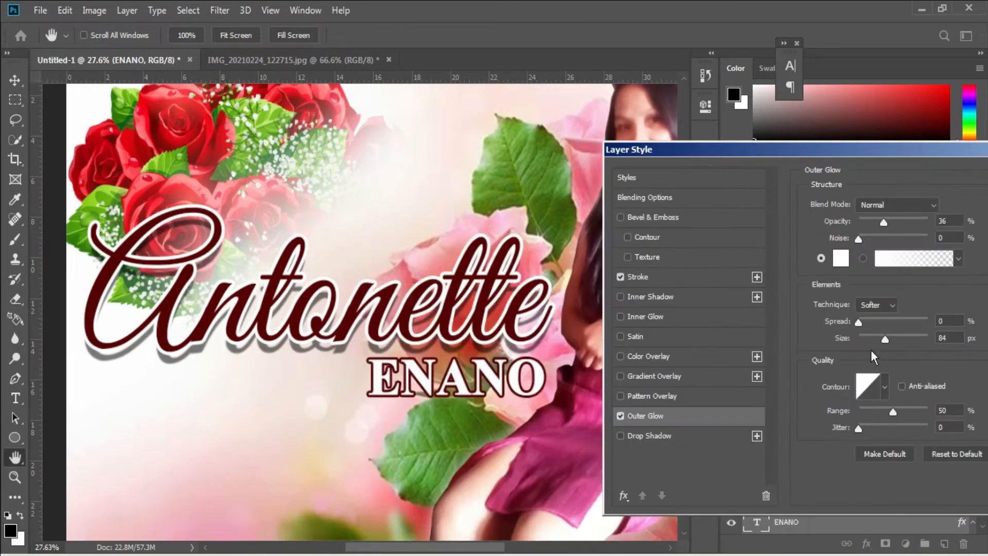
left_click_drag(880, 223, 929, 223)
left_click(875, 323)
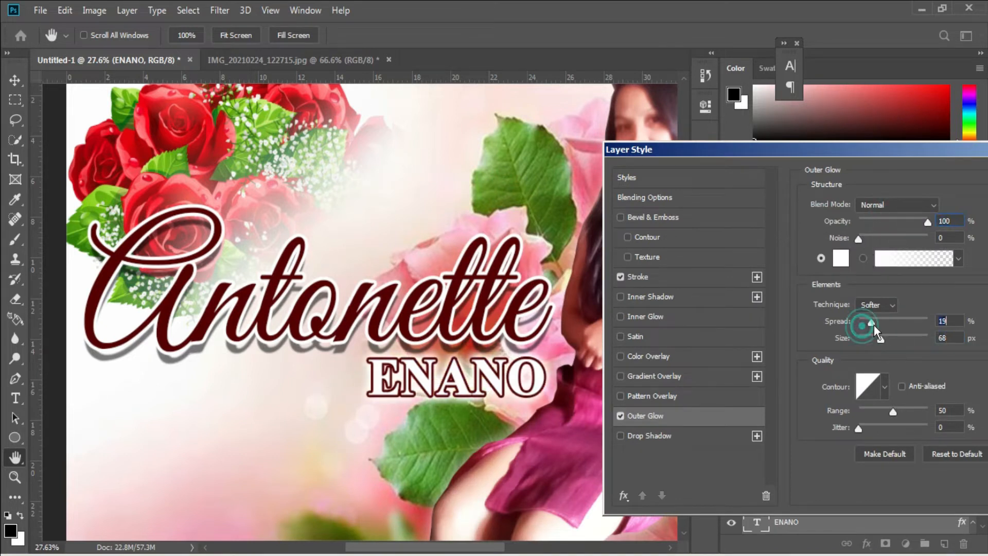
left_click_drag(903, 149, 625, 137)
key("Return")
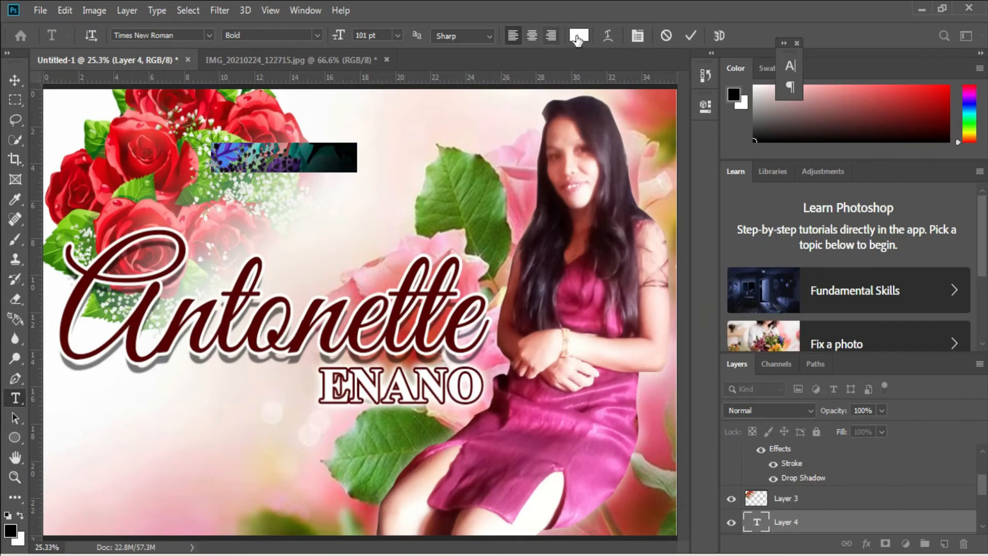
left_click(577, 36)
Make the new text layer black in the Lucien Schoenschriftv script font, above Layer 3
left_click(926, 248)
left_click_drag(804, 522, 804, 489)
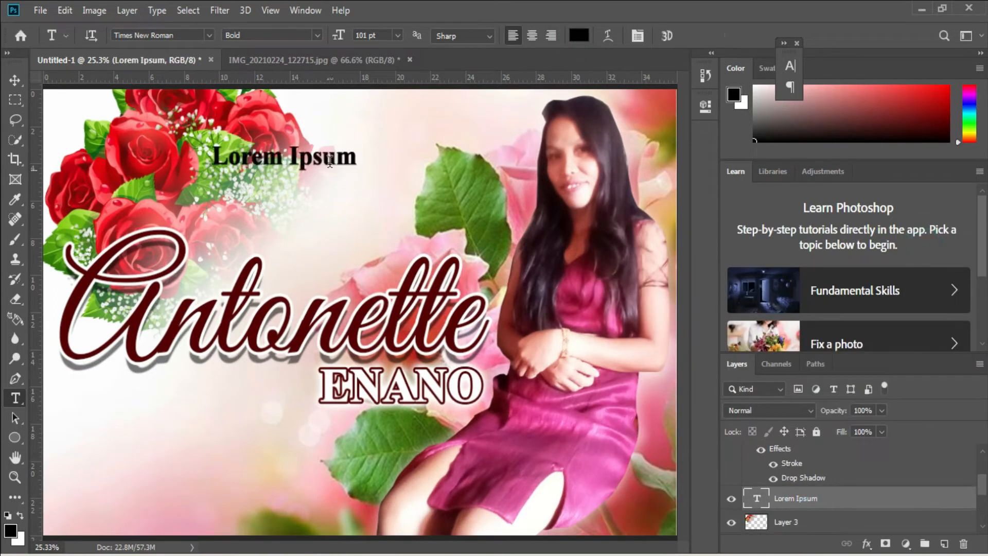
left_click_drag(356, 157, 209, 158)
left_click(208, 35)
left_click(310, 118)
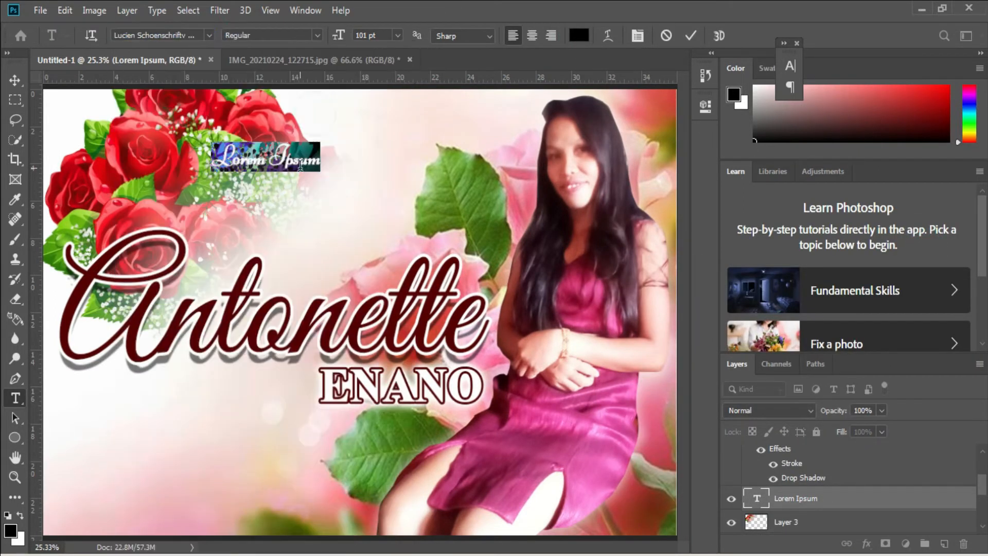
Enlarge the Happy text and place it over the top-left roses
key("ctrl+t")
left_click_drag(267, 170, 345, 236)
left_click_drag(309, 190, 341, 214)
left_click_drag(319, 202, 301, 193)
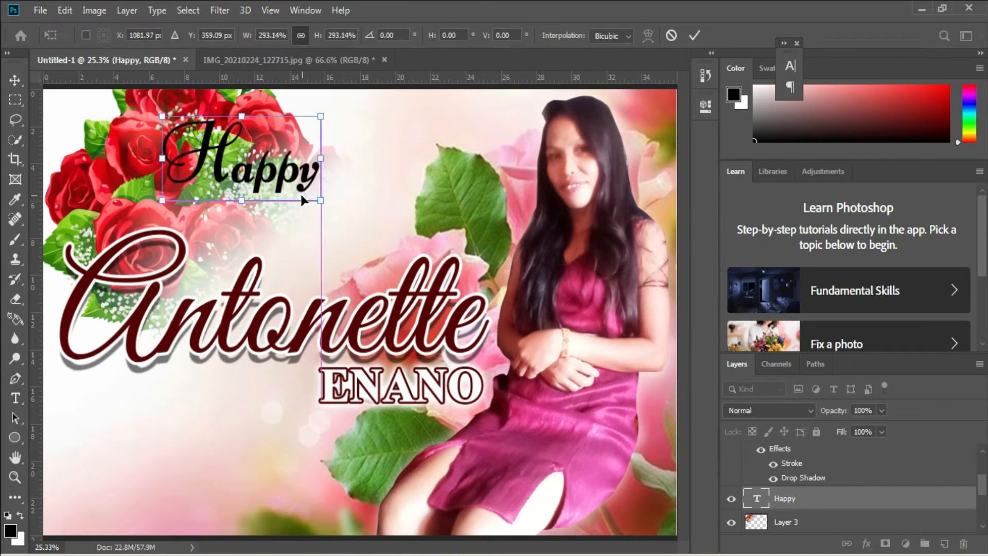
key("Return")
Give Happy a 12 px white Stroke outline
left_click(810, 27)
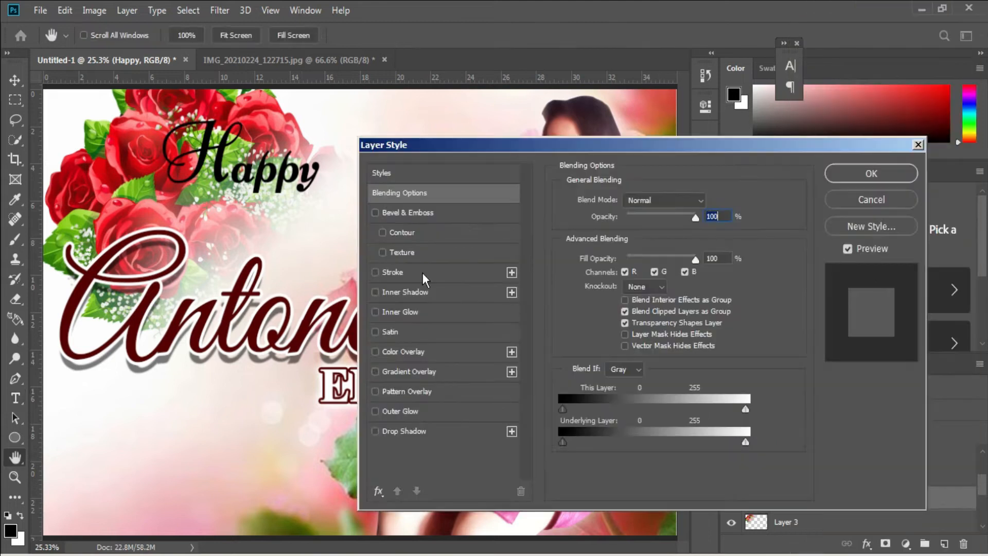
left_click(422, 272)
left_click(590, 310)
left_click(610, 260)
left_click(925, 259)
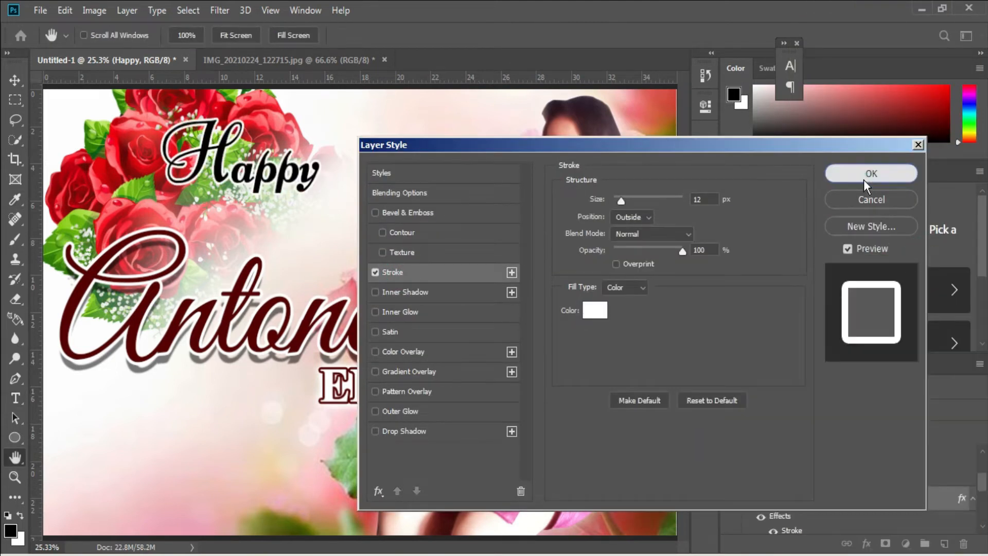
left_click(863, 180)
Duplicate Happy below and to the right and retype the copy as Birthday
left_click_drag(260, 173, 359, 234, "alt")
double_click(359, 234)
left_click(326, 194)
double_click(326, 193)
type("Birthday")
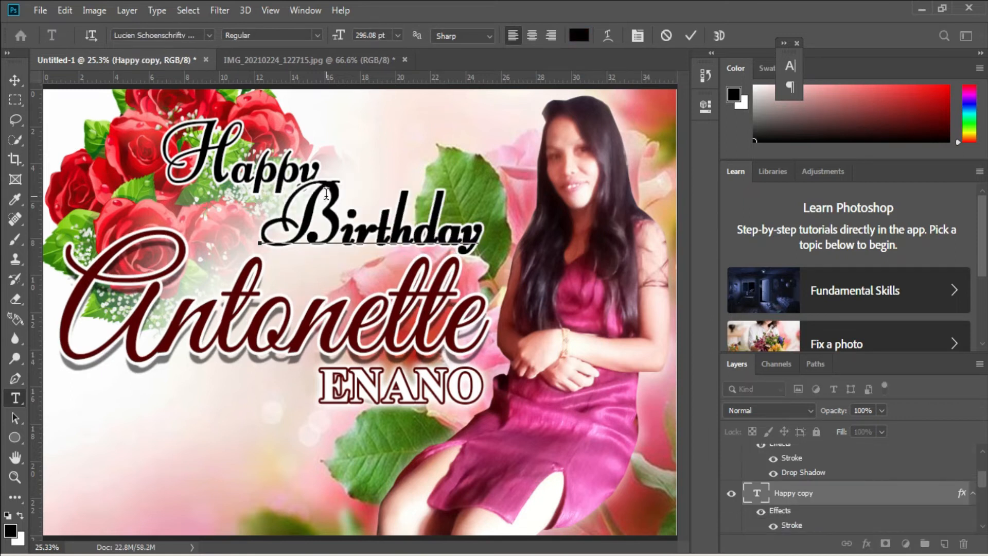
key("ctrl+Return")
Shift Birthday right under Happy, undoing an accidental move of the name
key("v")
left_click_drag(455, 235, 425, 240, "ctrl")
key("ctrl+z")
right_click(319, 193)
left_click(347, 205)
left_click_drag(330, 194, 360, 194, "ctrl")
left_click_drag(274, 174, 510, 169)
Retype the Happy copy as 29 and enlarge it above Happy Birthday
key("t")
double_click(456, 156)
type("26")
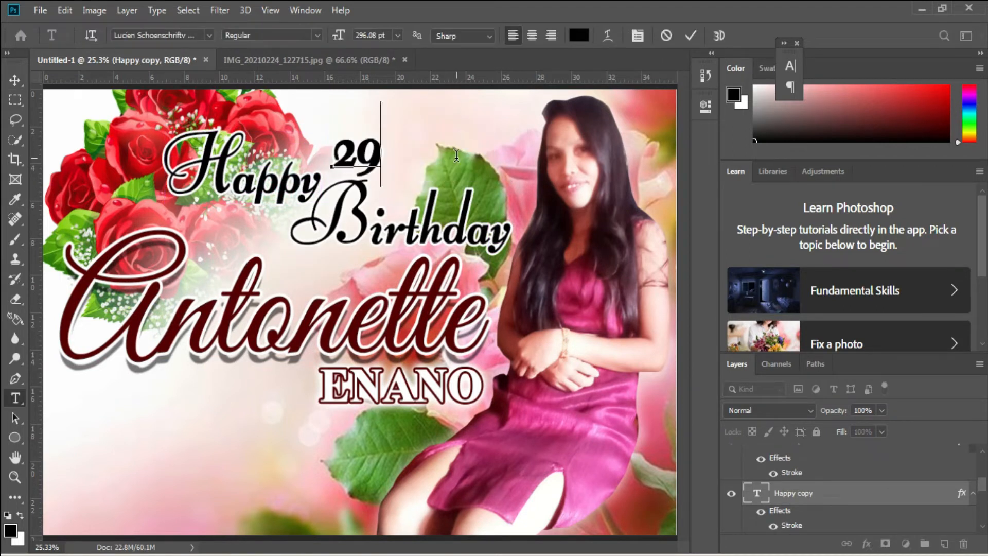
key("ctrl+Return")
key("ctrl+t")
left_click_drag(353, 74, 355, 23)
left_click_drag(404, 186, 423, 216)
left_click_drag(399, 156, 408, 157)
key("Return")
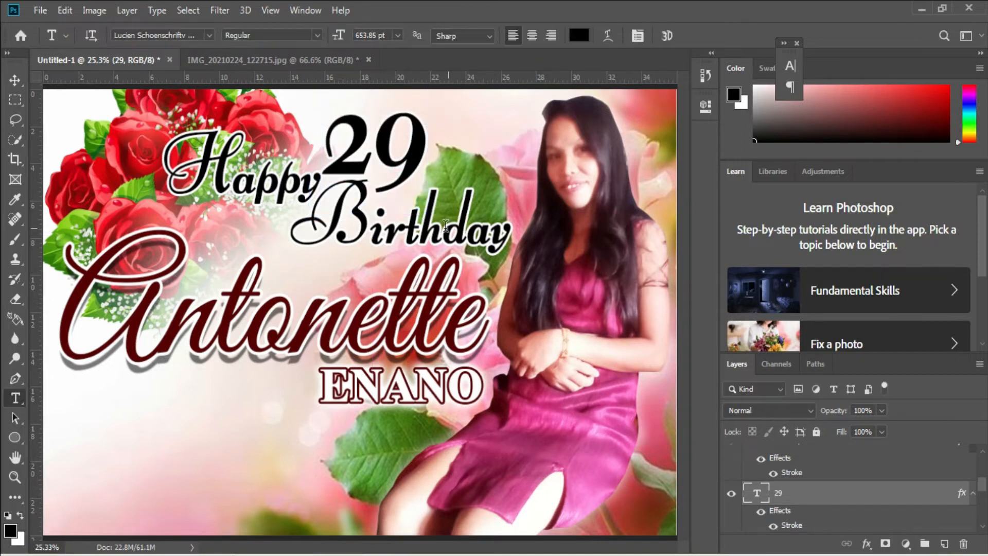
Add another Happy copy retyped as th, raised beside the 29
left_click(445, 226)
left_click(209, 170)
key("ctrl+Return")
left_click_drag(224, 173, 485, 153)
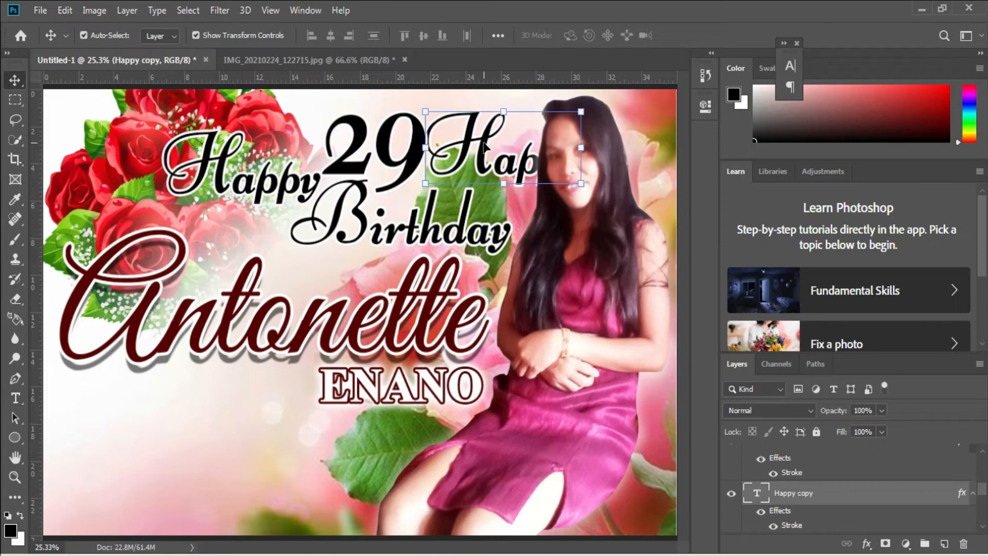
double_click(485, 154)
type("th")
left_click_drag(501, 206, 502, 185)
key("ctrl+Return")
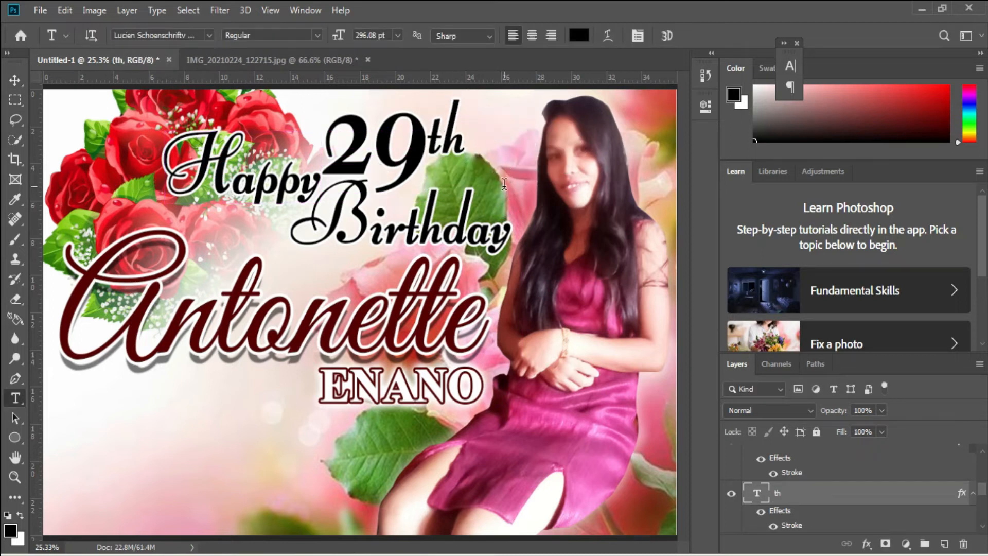
Save the banner as the TIFF file 2x3.tif
scroll(501, 185, "down", 3)
scroll(209, 421, "up", 1)
key("ctrl+s")
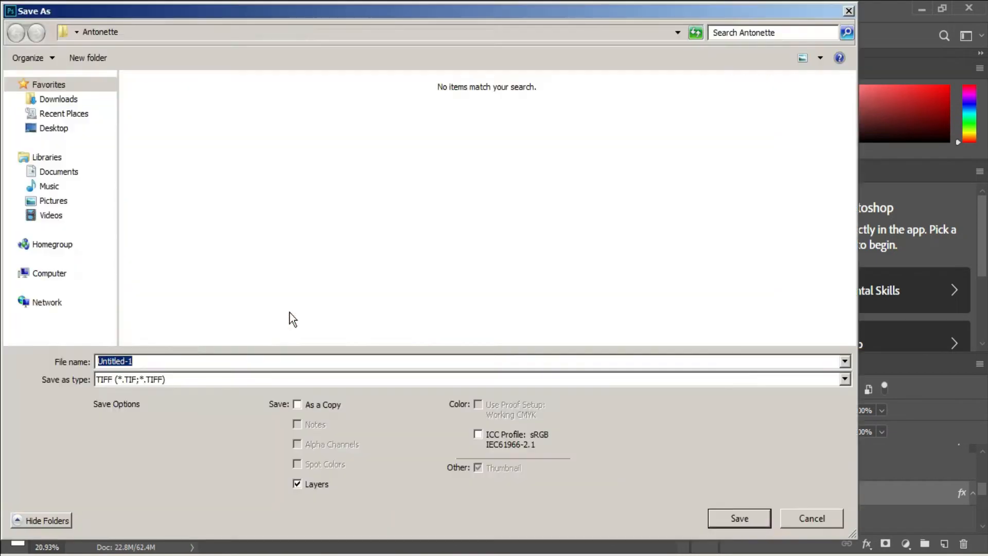
type("3x5")
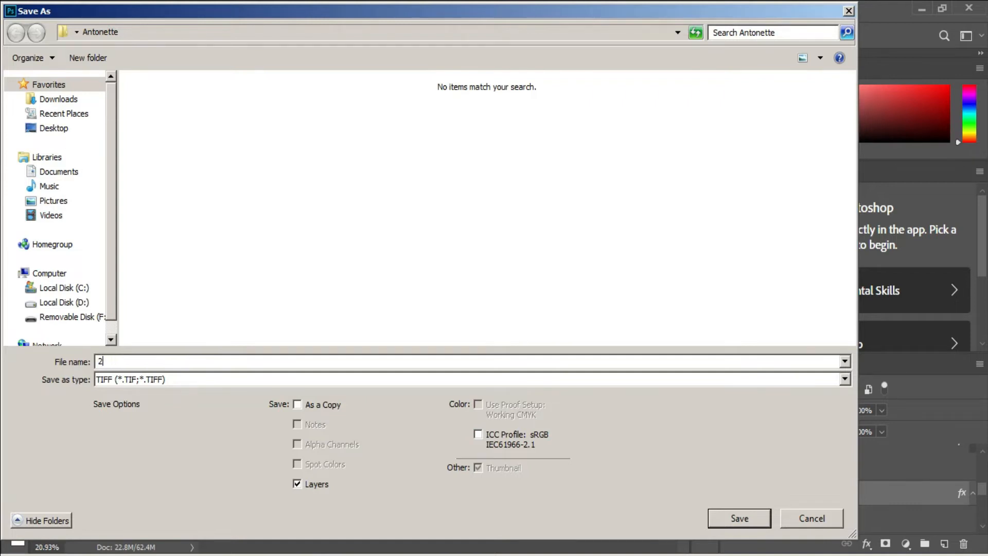
key("Return")
key("Return")
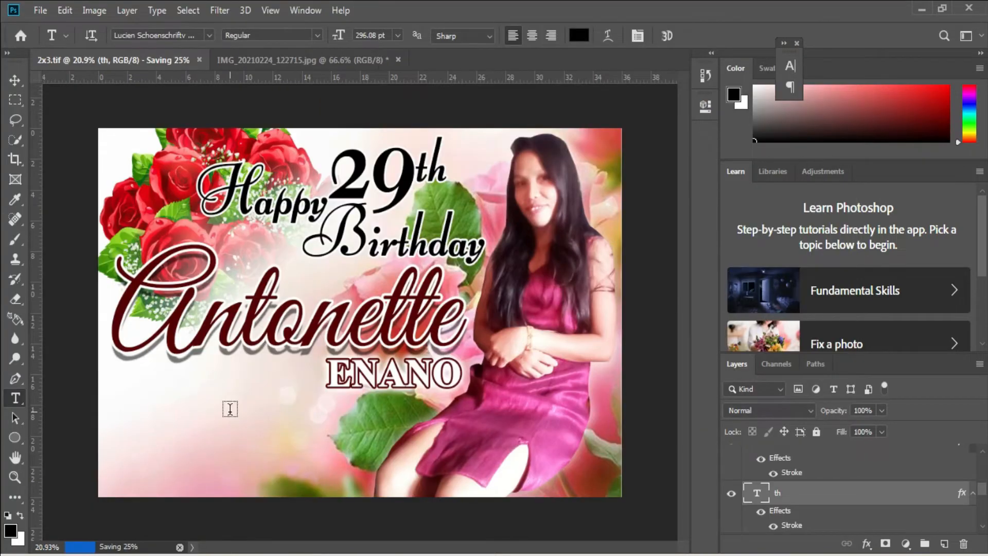
left_click(369, 450, "ctrl")
Place Embedded the 1134918 rose image, scaled and positioned at the lower left
left_click(40, 11)
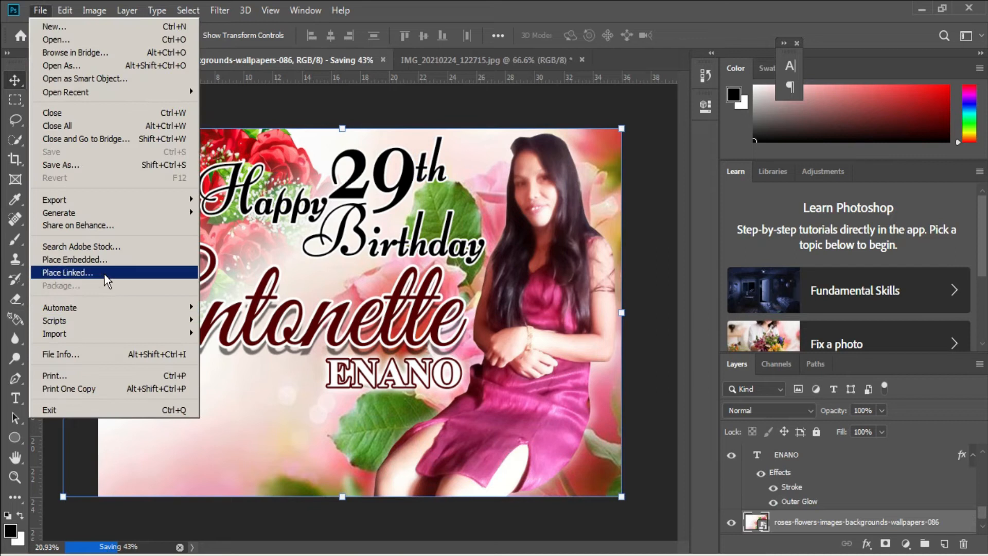
left_click(67, 256)
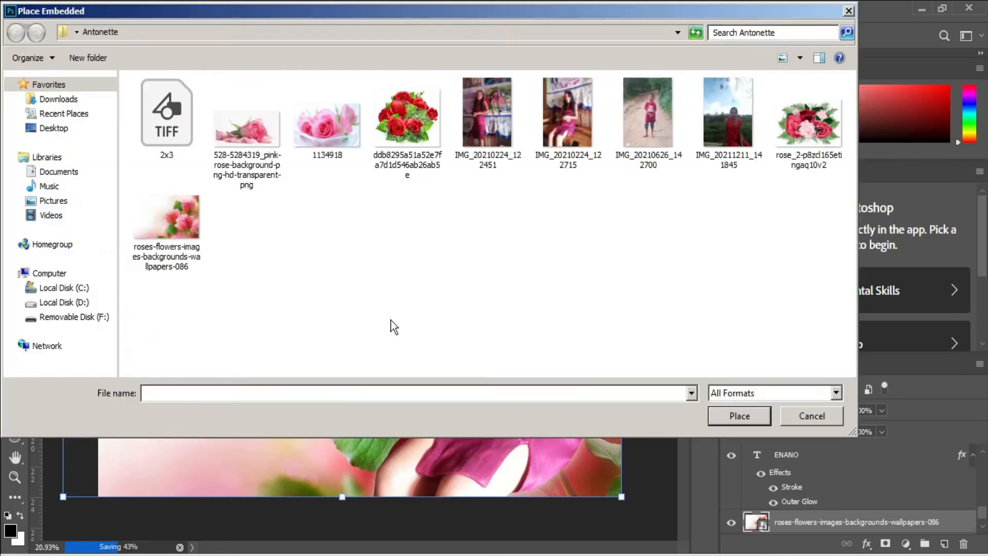
double_click(324, 129)
left_click_drag(354, 198, 354, 343)
left_click_drag(356, 377, 252, 363)
left_click_drag(402, 427, 419, 432)
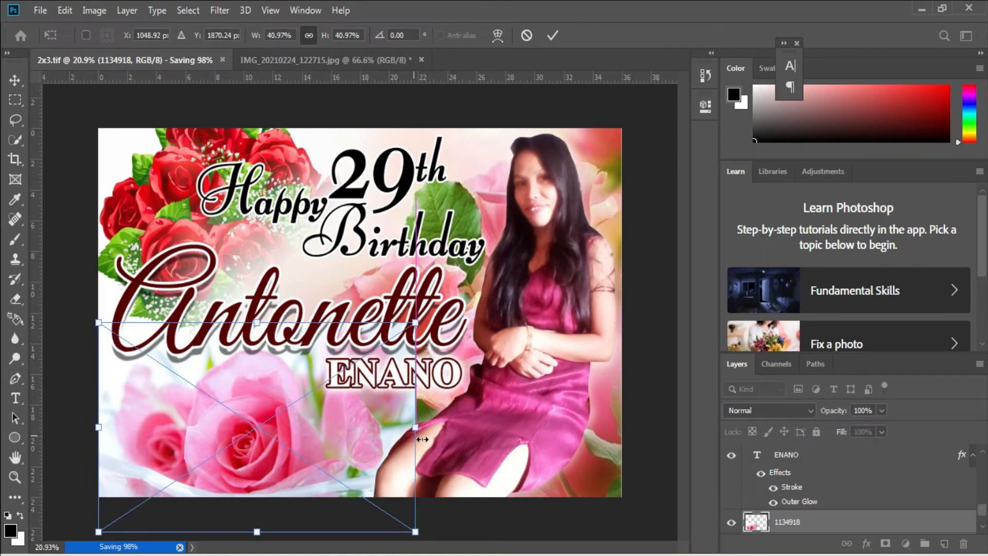
key("Return")
Rasterize the rose image and erase its right edge to fade it
key("e")
left_click(396, 404)
left_click(485, 230)
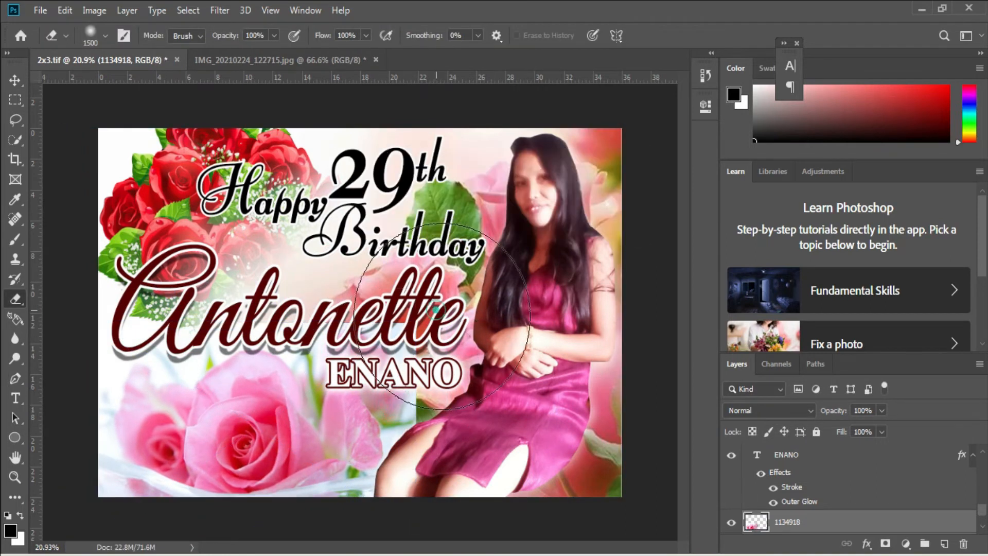
left_click_drag(495, 401, 470, 466)
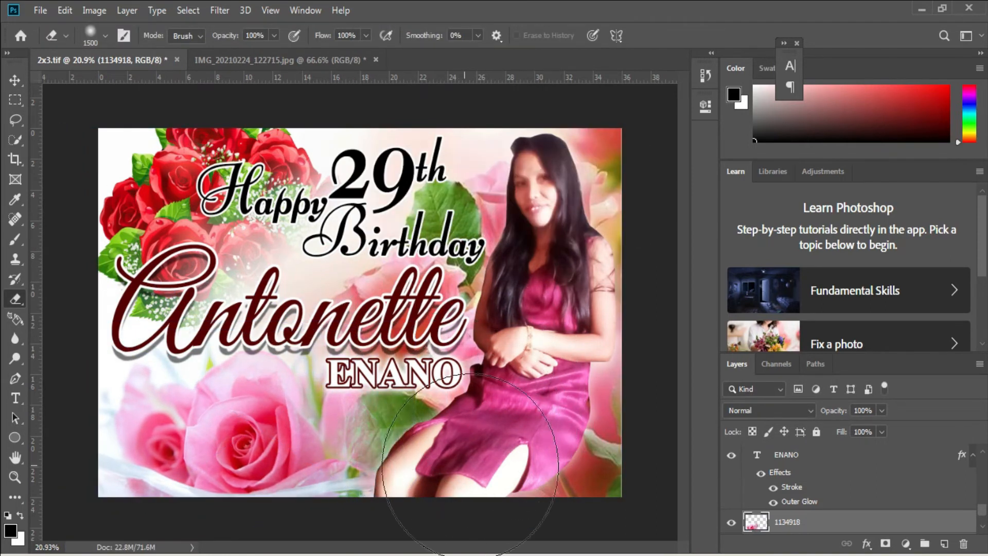
Draw a black circle at the lower left and scale it to about 113.84%
key("v")
left_click(14, 437)
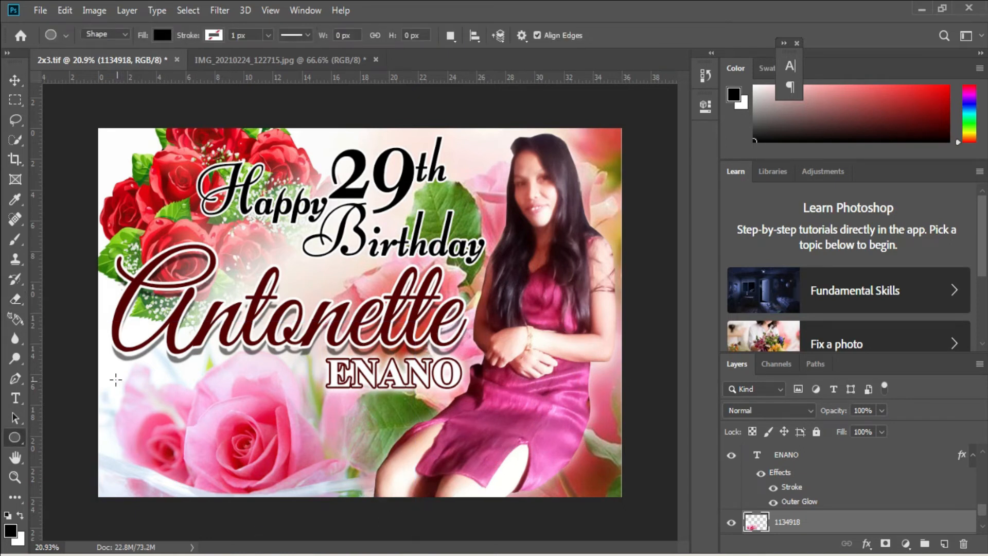
left_click_drag(244, 488, 244, 487)
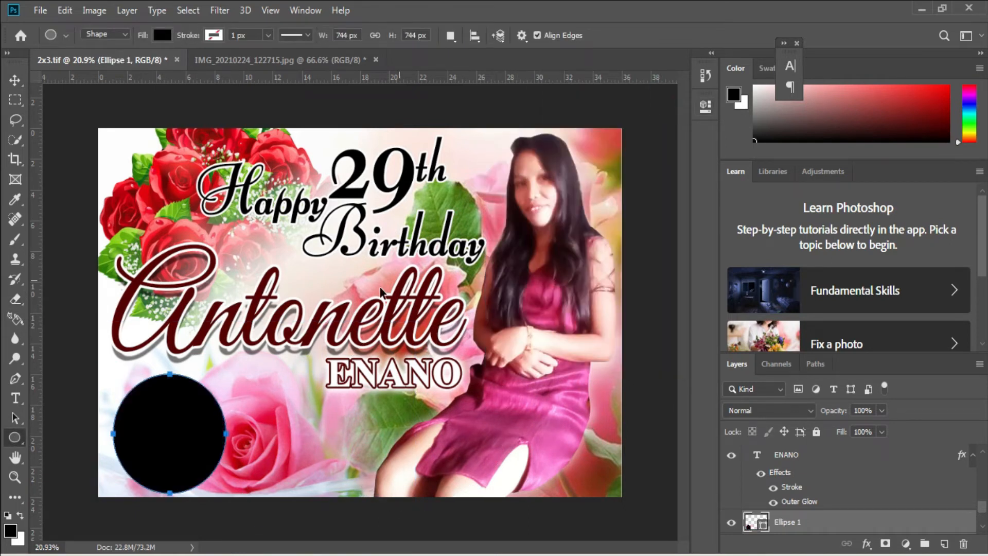
key("ctrl+t")
left_click_drag(270, 399, 300, 396)
left_click_drag(329, 473, 343, 488)
Nudge the black circle into place and give it a 13 px red gradient stroke
left_click_drag(330, 453, 328, 455)
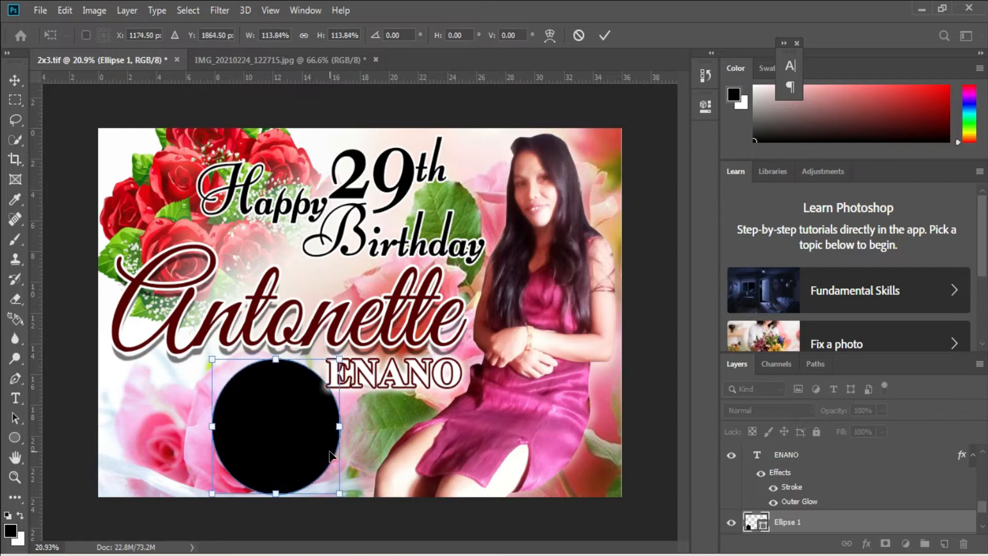
key("Return")
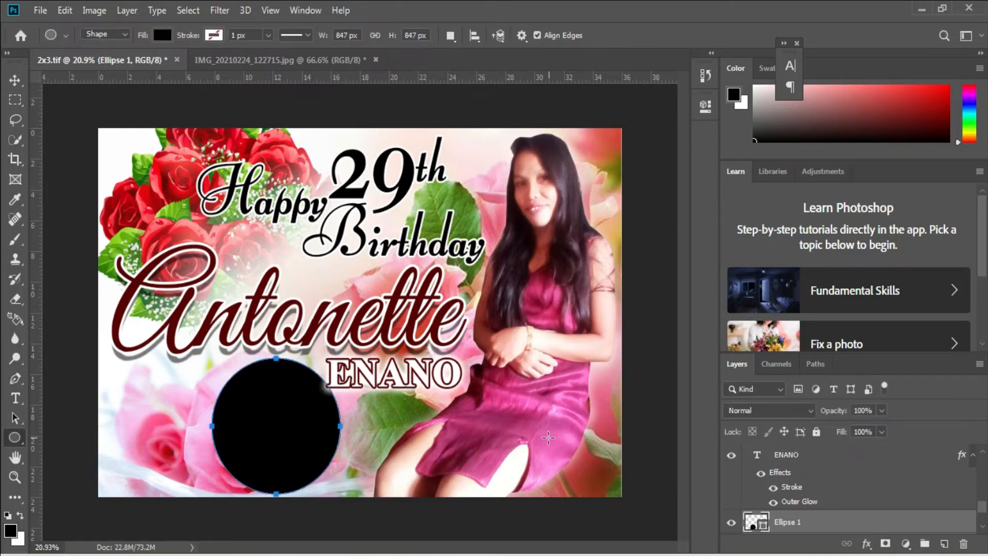
right_click(810, 529)
left_click(681, 18)
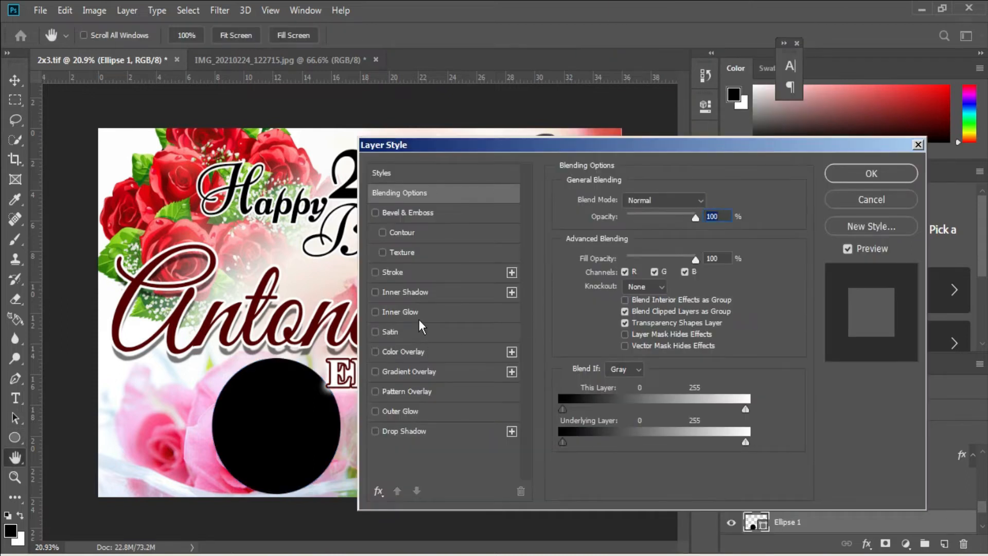
left_click(431, 279)
left_click(624, 287)
left_click(628, 300)
left_click_drag(629, 199, 624, 199)
left_click(892, 178)
Alt-drag a copy of the circle to the left and shrink it to 78%
key("v")
left_click_drag(311, 434, 259, 435, "alt")
key("ctrl+t")
left_click_drag(286, 361, 255, 381)
scroll(221, 438, "up", 2)
Move the smaller circle to the top left, above the roses layer
left_click_drag(220, 446, 156, 178)
scroll(354, 452, "down", 2)
key("Return")
mouse_move(795, 491)
left_mouse_down()
mouse_move(796, 358)
mouse_move(790, 482)
left_mouse_up()
left_click_drag(155, 193, 161, 205)
Place IMG_20211211_141845 over the top-left circle, scale it and clip it inside
right_click(248, 193)
left_click(261, 195)
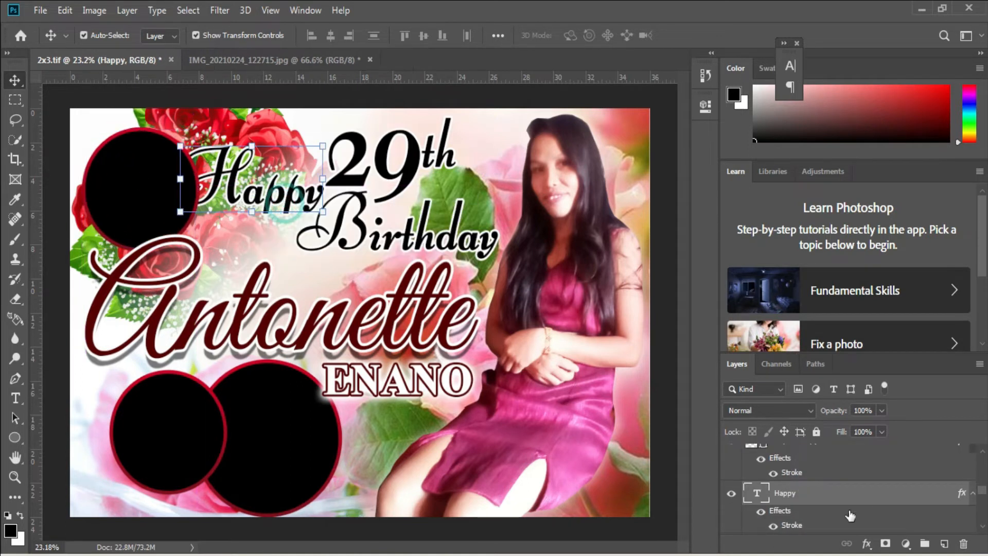
left_click(154, 192)
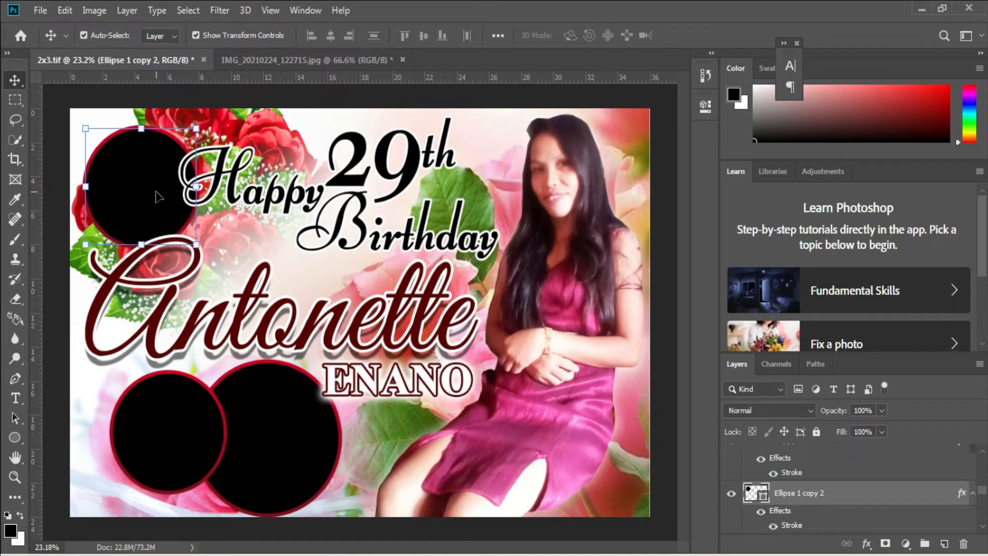
left_click(40, 10)
left_click(88, 258)
double_click(737, 136)
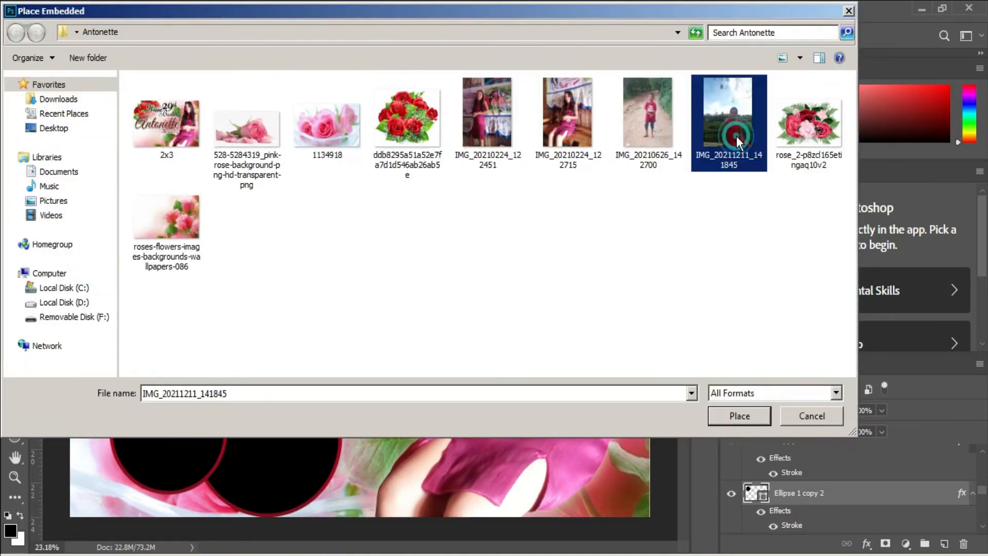
left_click_drag(442, 340, 243, 218)
left_click_drag(291, 189, 197, 190)
left_click_drag(138, 220, 150, 181)
key("Return")
key("ctrl+alt+g")
Apply Brightness/Contrast to the top-left circle's photo
left_click(94, 10)
mouse_move(211, 47)
left_click(270, 48)
left_click(571, 154)
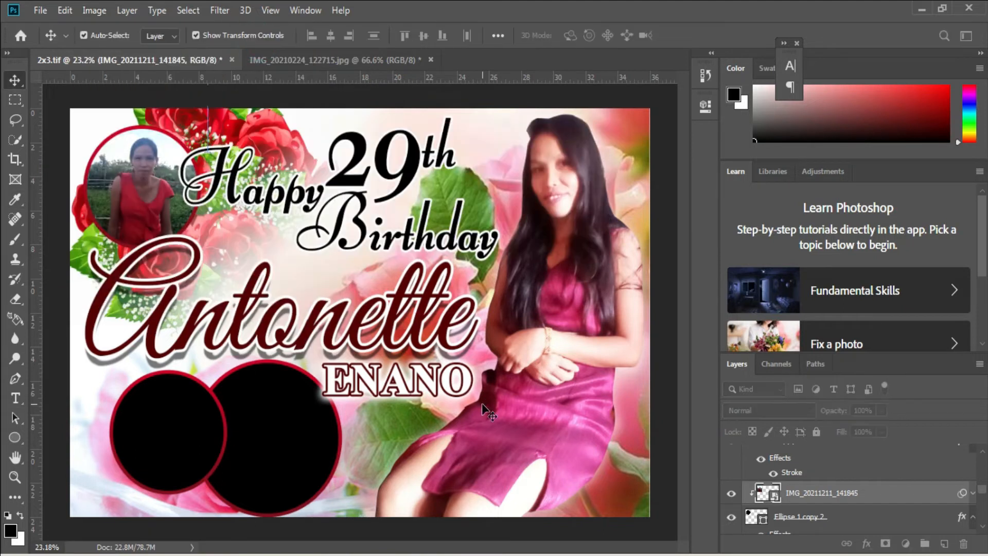
Place IMG_20210224_122451, enlarge it and clip it into the large right circle
left_click(264, 405)
left_click(40, 11)
left_click(114, 258)
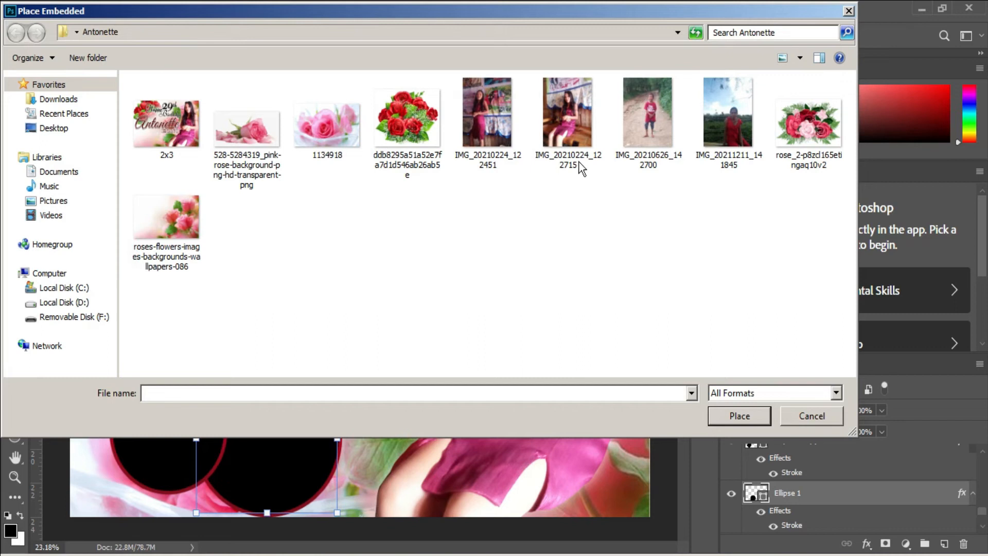
double_click(502, 135)
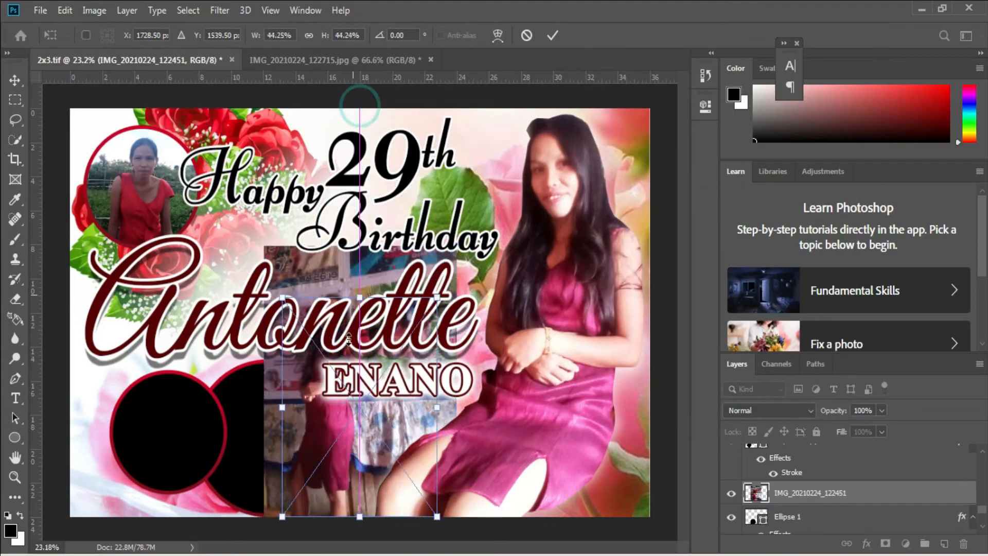
left_click_drag(253, 416, 271, 406)
left_click_drag(318, 434, 396, 443)
key("Return")
key("ctrl+alt+g")
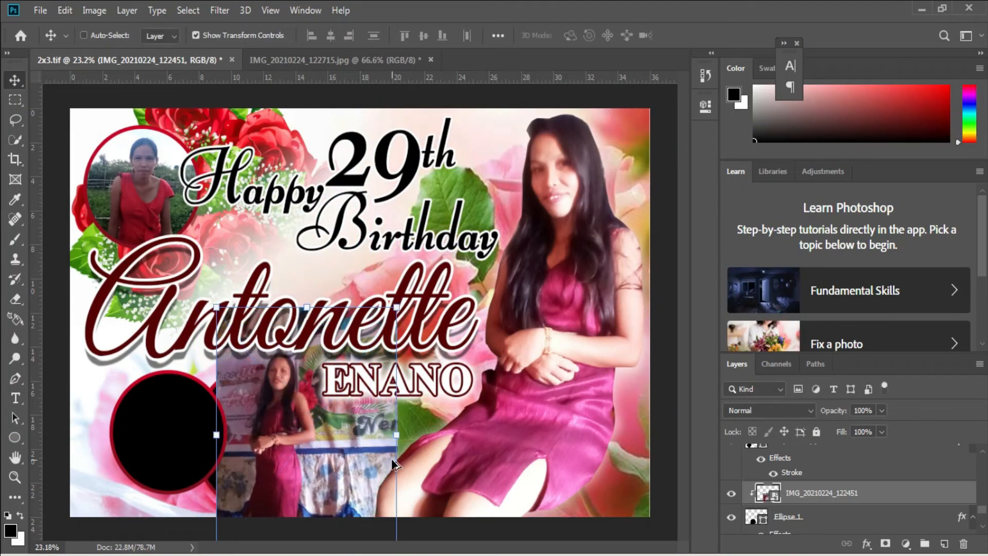
left_click_drag(285, 443, 276, 467)
Select the Ellipse 1 copy circle and place the boy photo IMG_20210626_142700
left_click(84, 12)
mouse_move(132, 43)
left_click(248, 45)
key("Escape")
right_click(174, 410)
left_click(206, 414)
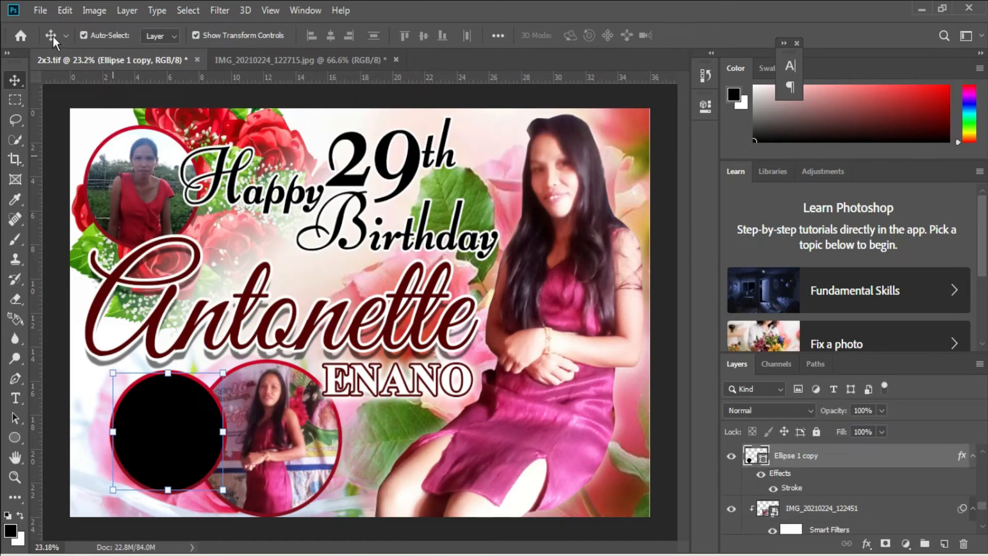
left_click(40, 11)
left_click(77, 257)
double_click(647, 126)
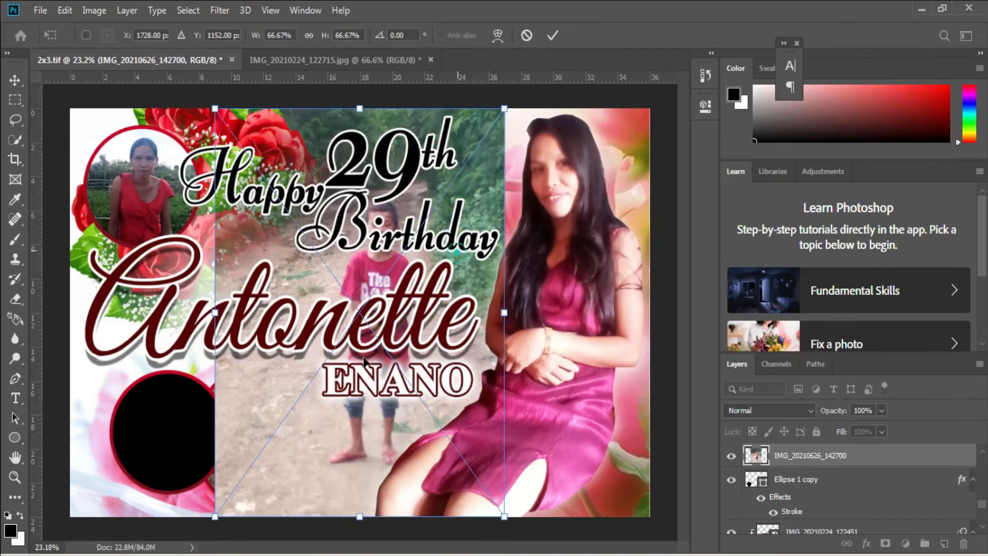
Fit the boy photo into the lower-left circle, clip it, and apply Brightness/Contrast
left_click_drag(363, 362, 312, 401)
left_click_drag(213, 258, 137, 366)
key("Return")
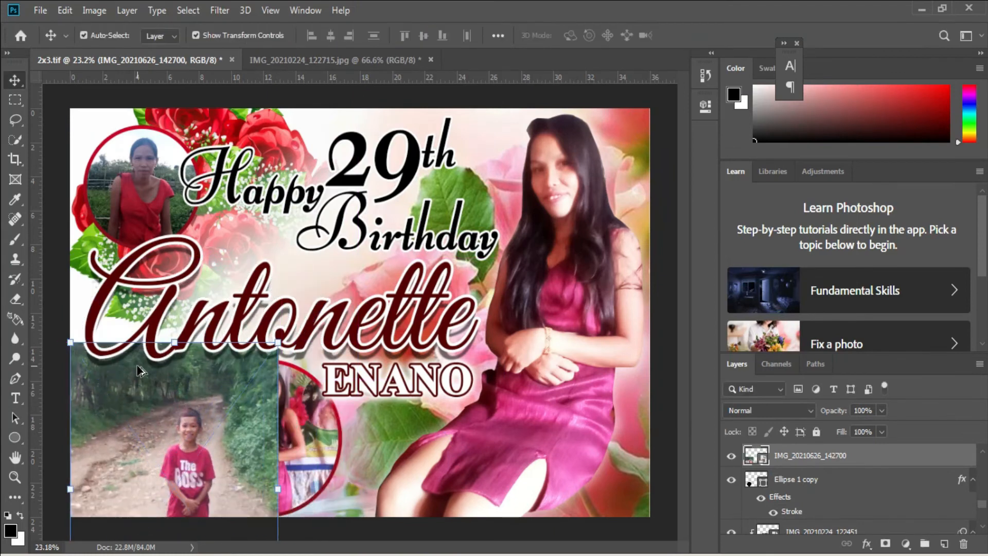
key("ctrl+alt+g")
left_click_drag(194, 455, 176, 431)
left_click(94, 10)
left_click(254, 48)
left_click(569, 154)
Select layer 1134918 and start Place Embedded from the Downloads folder
right_click(358, 450)
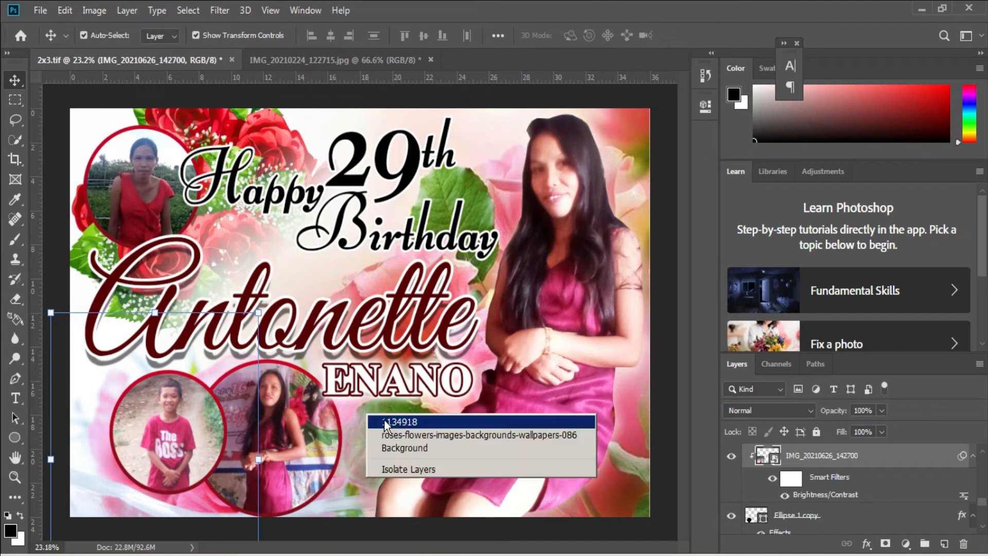
left_click(391, 433)
left_click(40, 10)
left_click(92, 254)
left_click(58, 99)
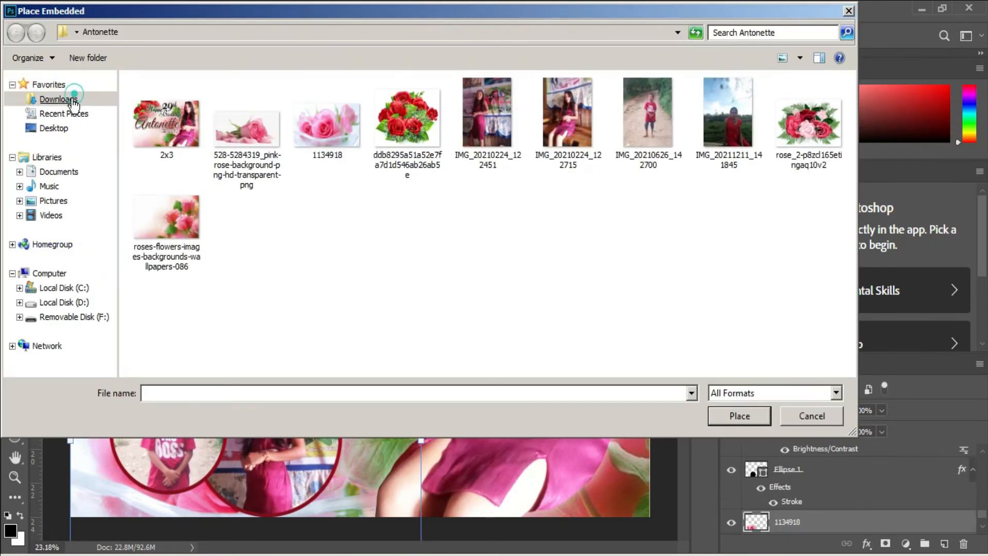
double_click(165, 111)
scroll(245, 309, "down", 1)
left_click(245, 322)
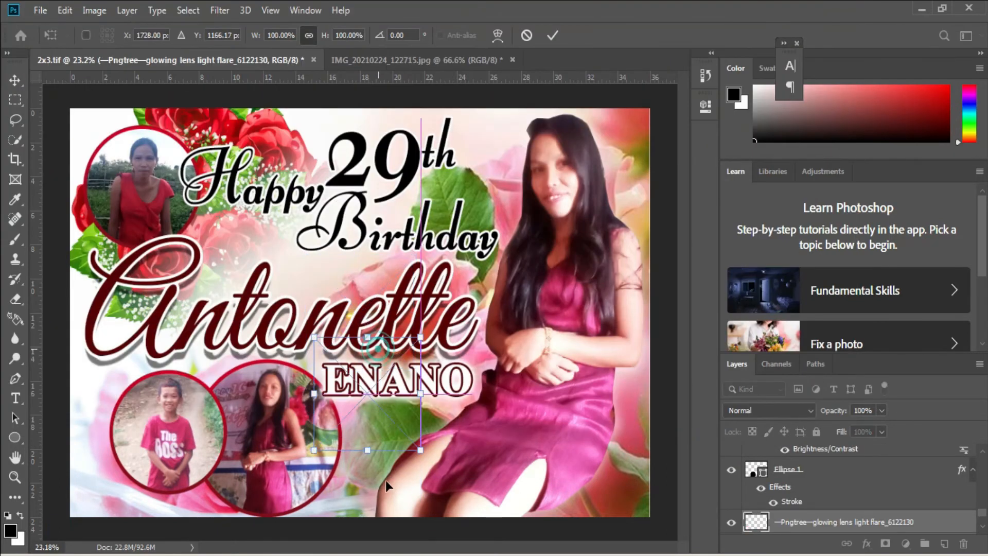
left_click_drag(425, 446, 540, 446)
left_click_drag(498, 462, 465, 423)
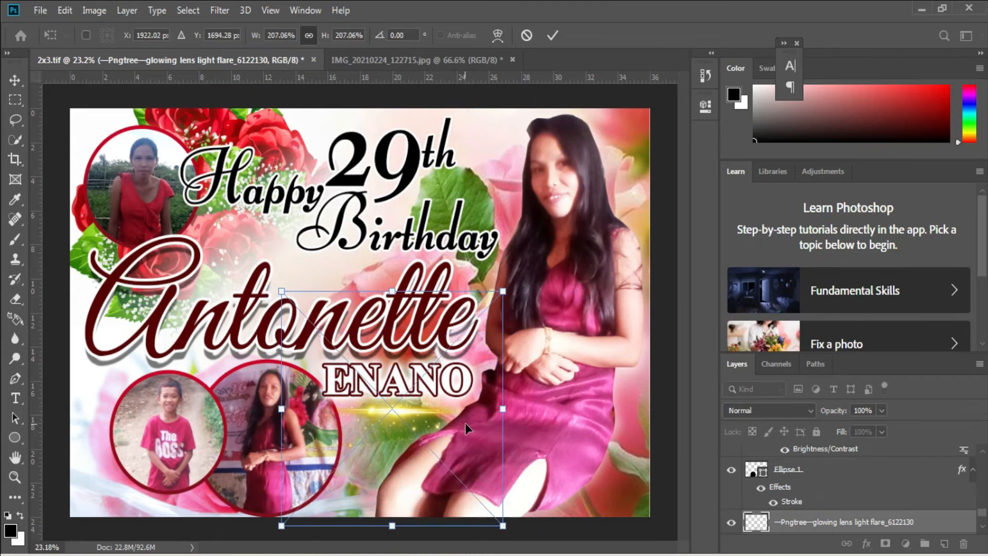
key("Return")
left_click(113, 281)
left_click(41, 11)
left_click(97, 260)
double_click(716, 234)
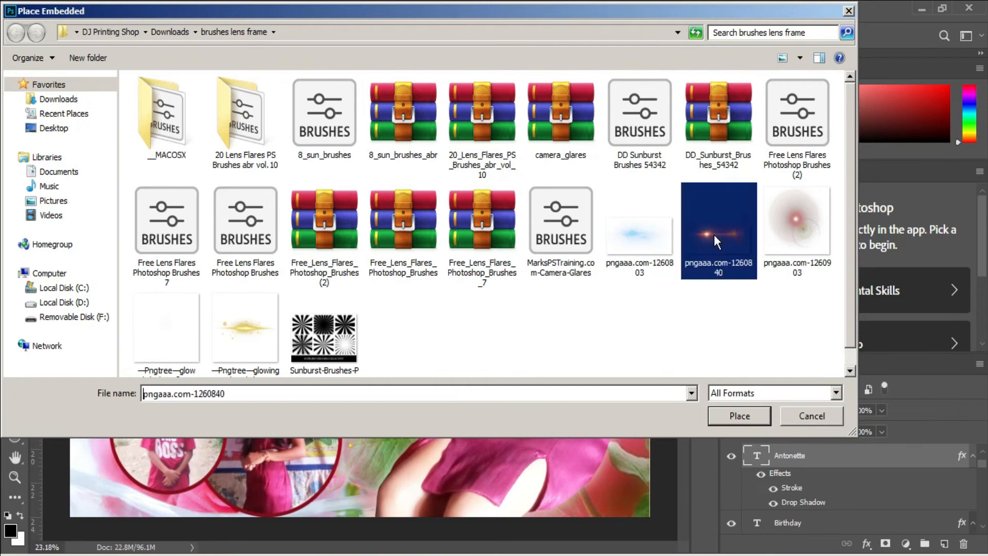
left_click_drag(289, 279, 304, 278)
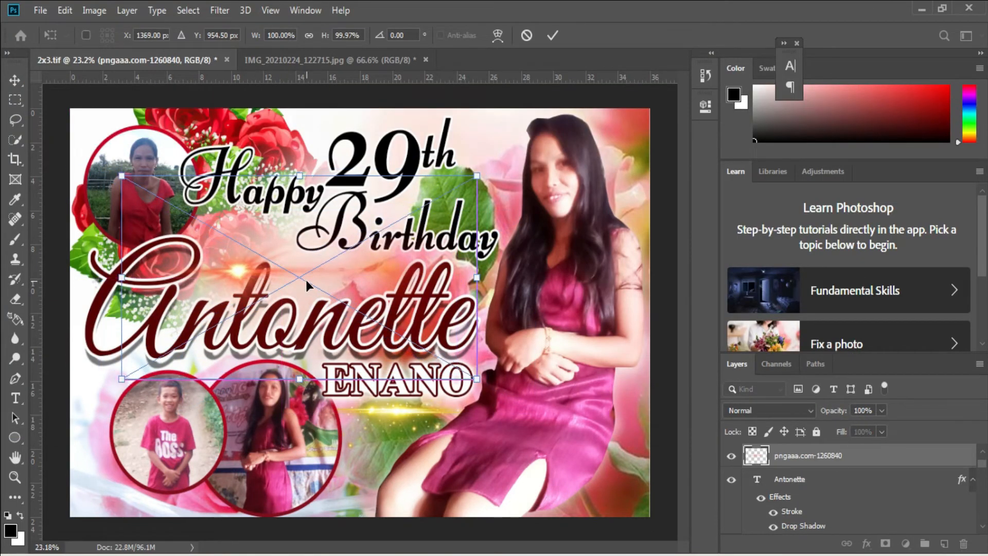
left_click_drag(476, 276, 375, 279)
key("Return")
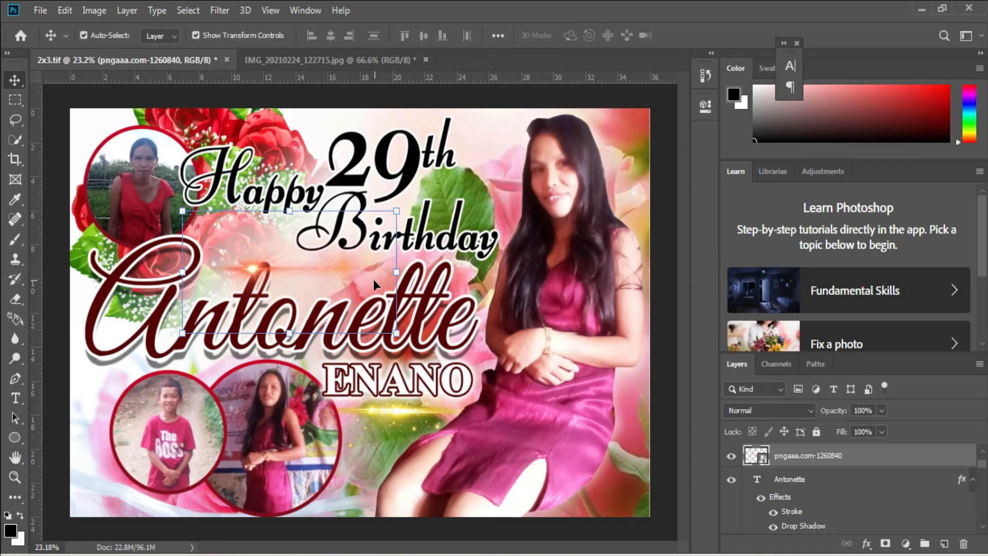
Place the glow light flare above the 29 layer and shrink it onto the 29th
scroll(362, 282, "up", 2)
right_click(415, 135)
left_click(425, 145)
left_click(40, 10)
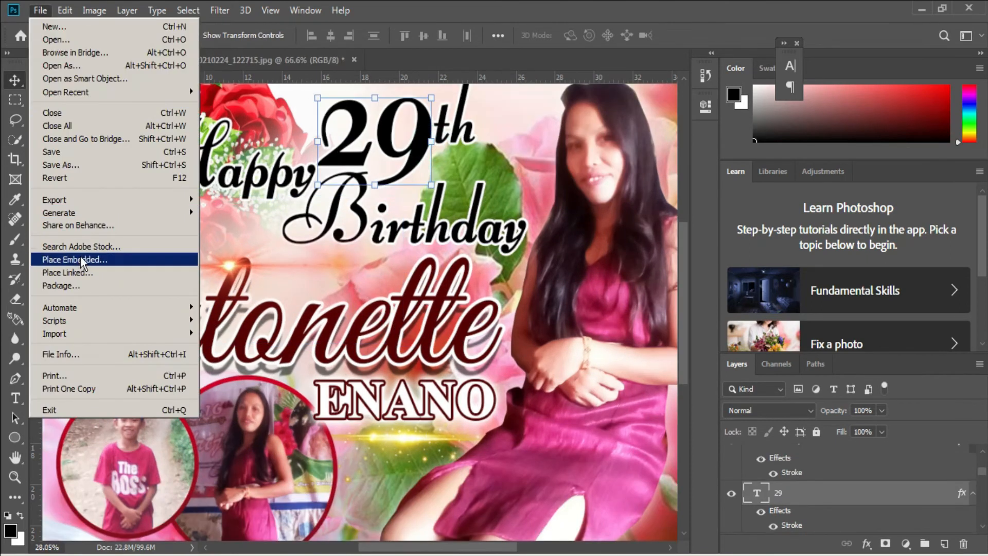
left_click(84, 261)
double_click(180, 298)
left_click_drag(126, 312, 416, 312)
left_click_drag(530, 343, 451, 147)
scroll(486, 244, "up", 3)
left_click_drag(513, 214, 489, 211)
left_click_drag(425, 142, 427, 181)
key("Return")
Fit the whole banner in the window and select the glowing lens flare layer
key("ctrl+0")
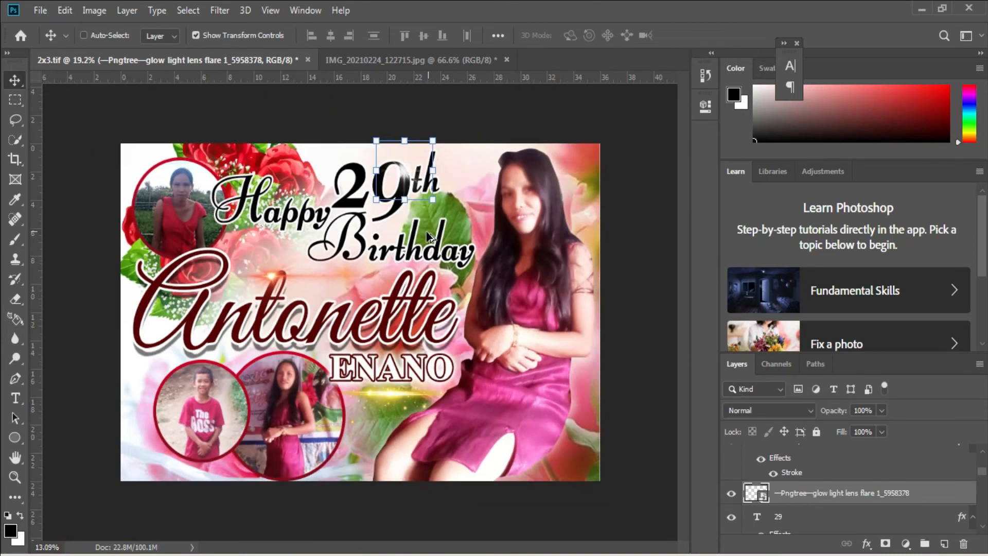
right_click(406, 428)
left_click(417, 418)
key("t")
left_click(409, 458)
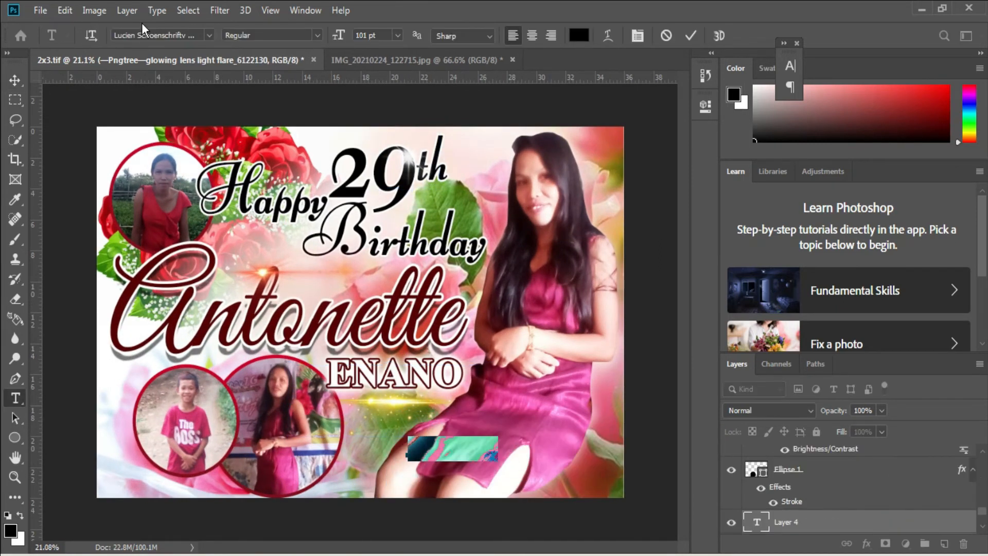
left_click(209, 35)
left_click(154, 73)
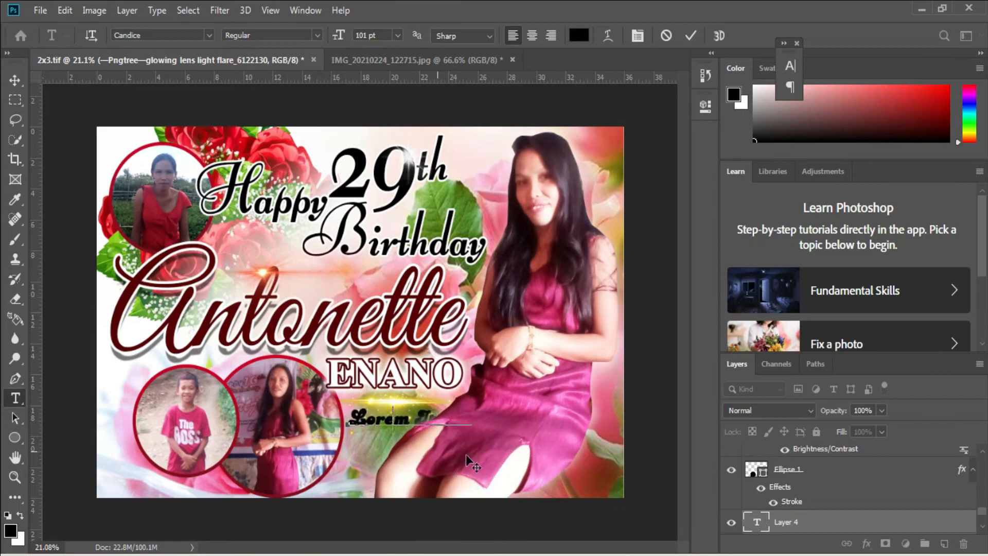
left_click_drag(800, 485, 784, 329)
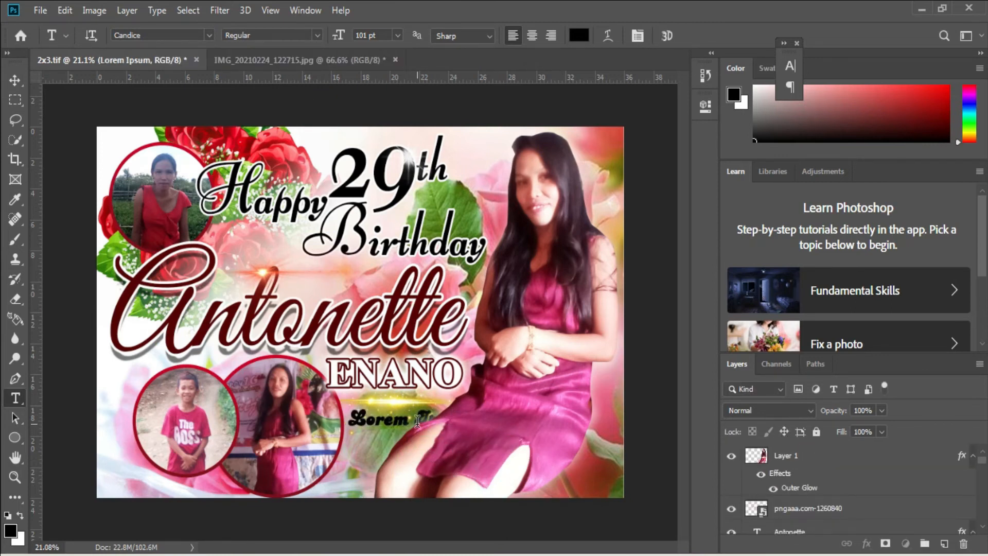
left_click(357, 420)
left_click_drag(818, 525, 782, 446)
Replace the placeholder text with white 'March 04,2022'
triple_click(377, 423)
left_click(579, 35)
left_click(609, 259)
left_click(955, 254)
type("March")
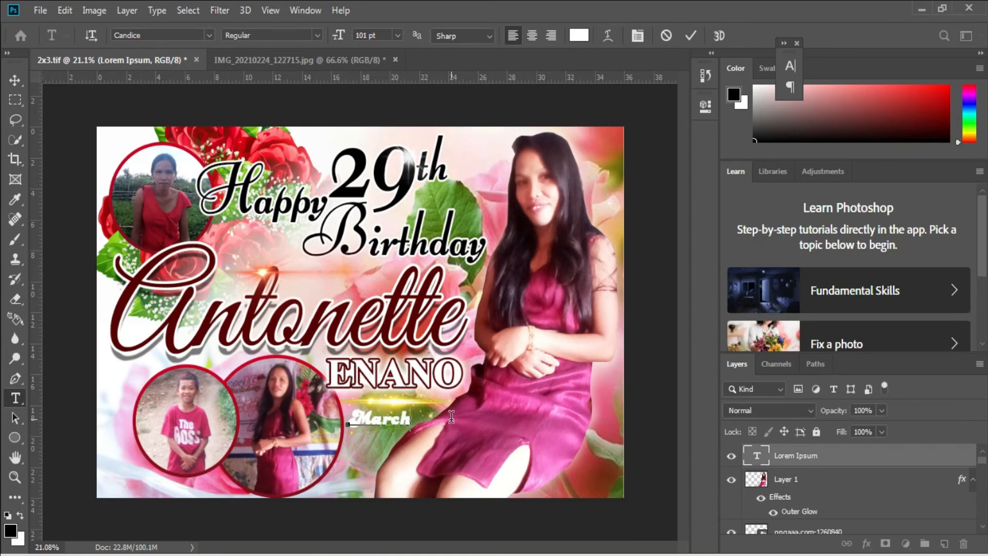
type(" 04,2022")
key("ctrl+Return")
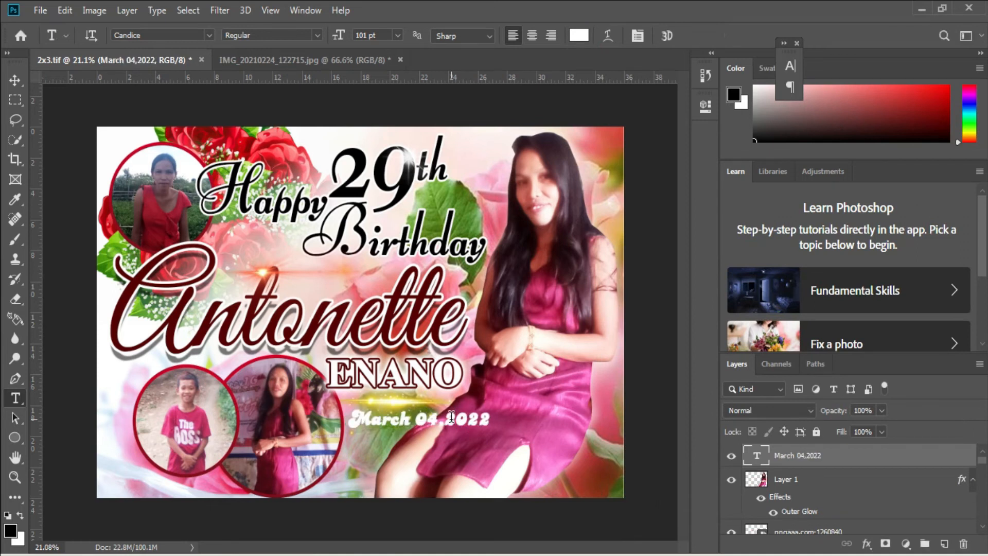
scroll(446, 408, "up", 1)
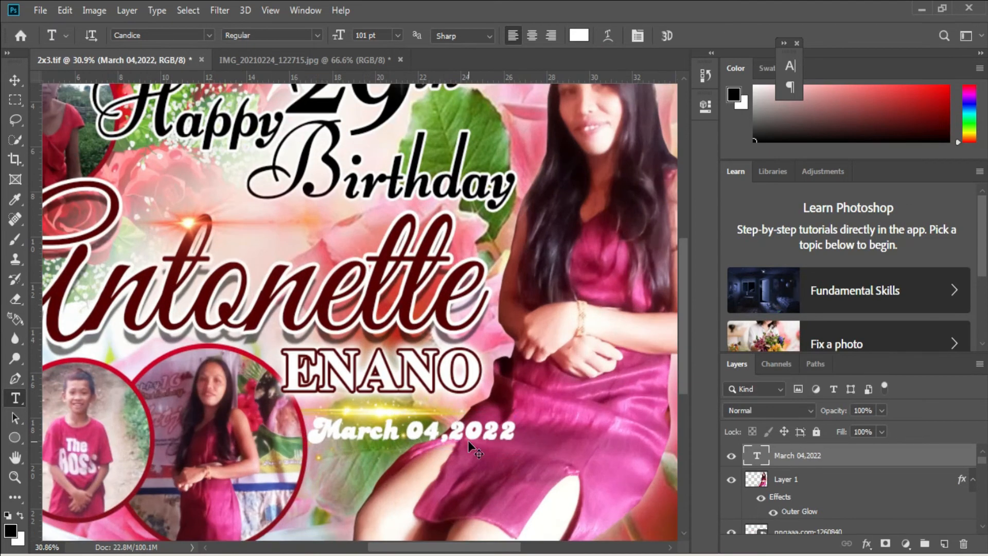
key("ctrl+t")
left_click_drag(476, 423, 464, 439)
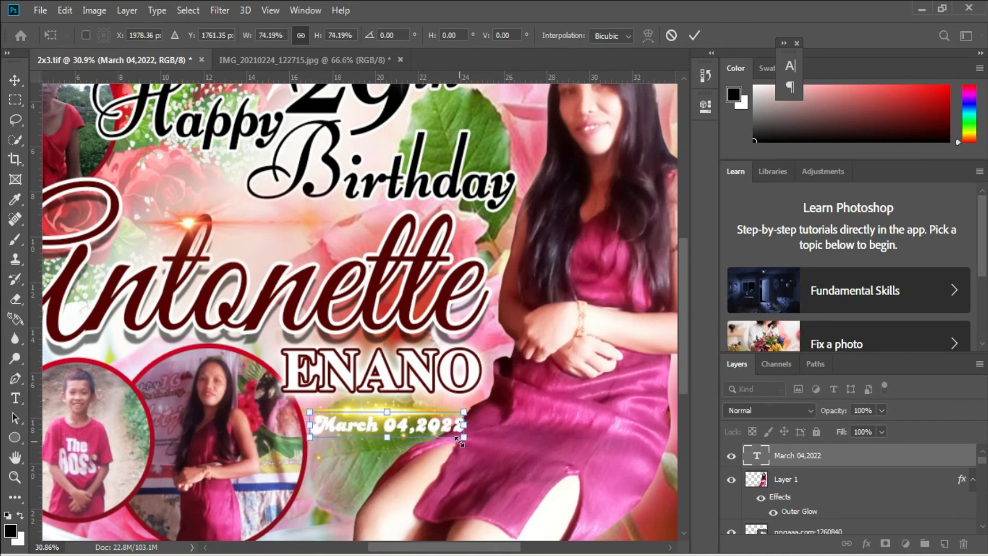
key("Return")
Give the date layer a 10 px red gradient stroke
right_click(858, 480)
left_click(730, 22)
left_click(394, 272)
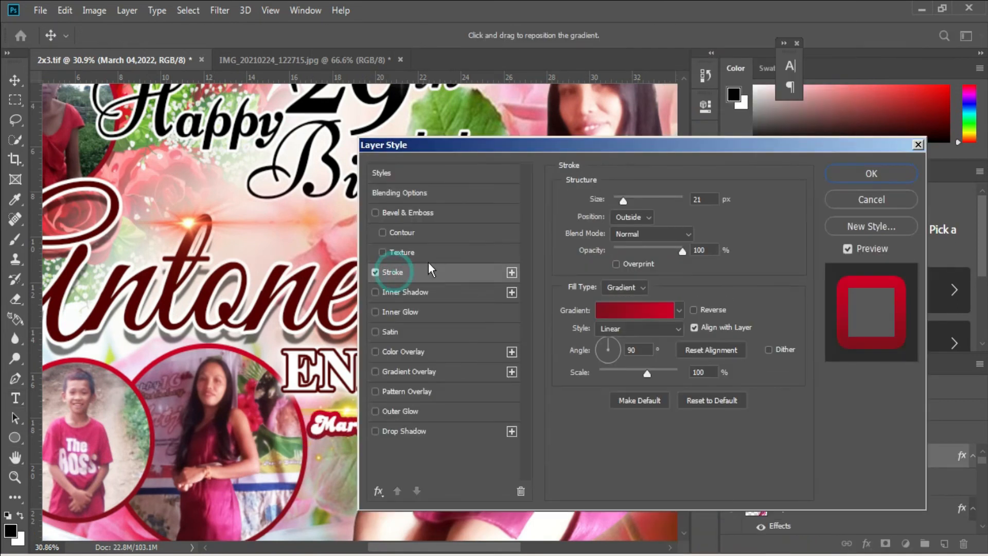
left_click_drag(655, 145, 812, 122)
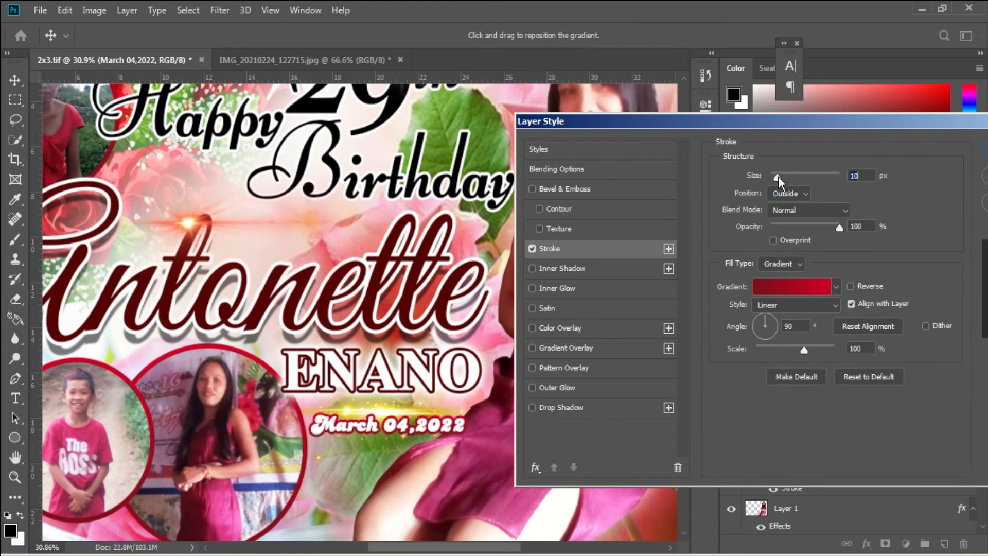
key("Return")
Nudge the date slightly up and select the lens flare below it
left_click(418, 425)
left_click_drag(470, 459, 469, 452)
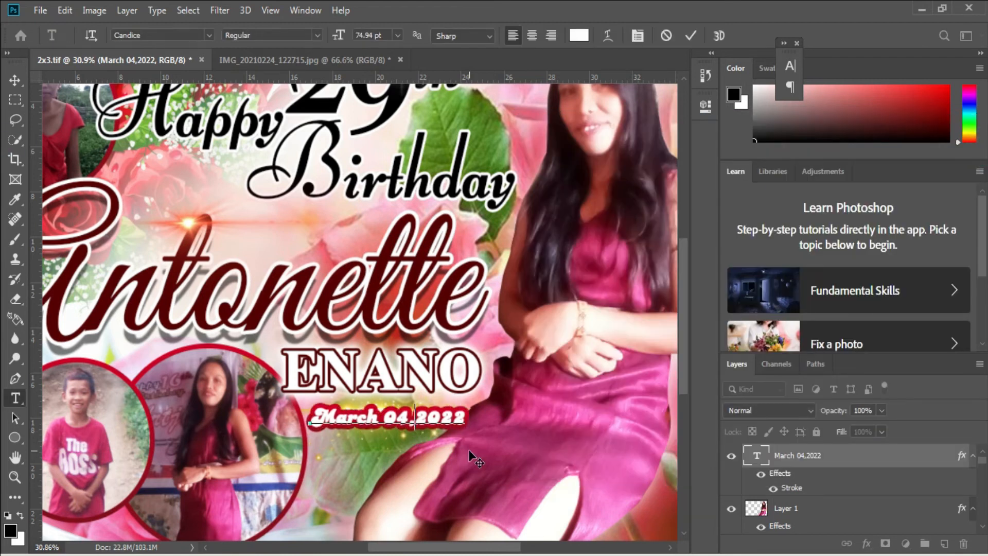
key("Escape")
key("v")
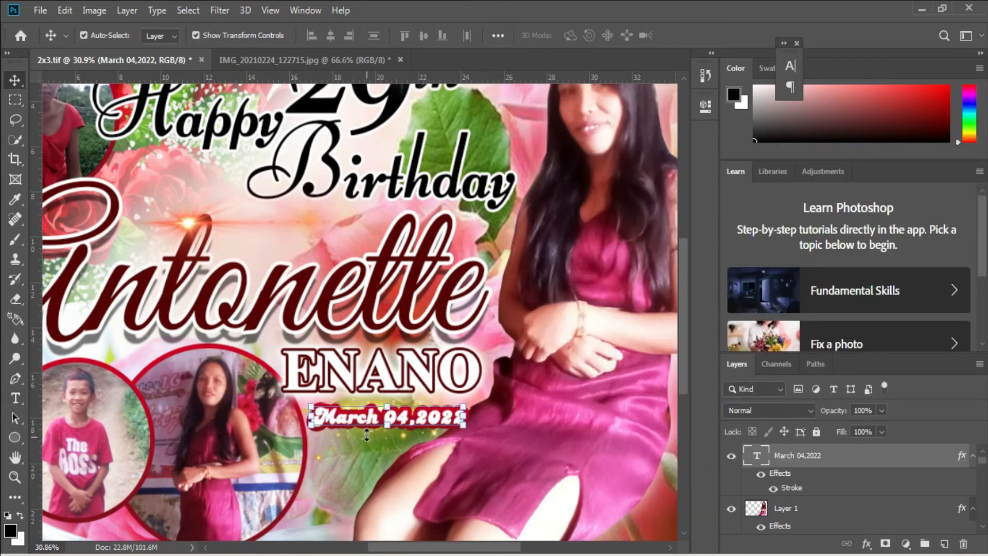
left_click(391, 437)
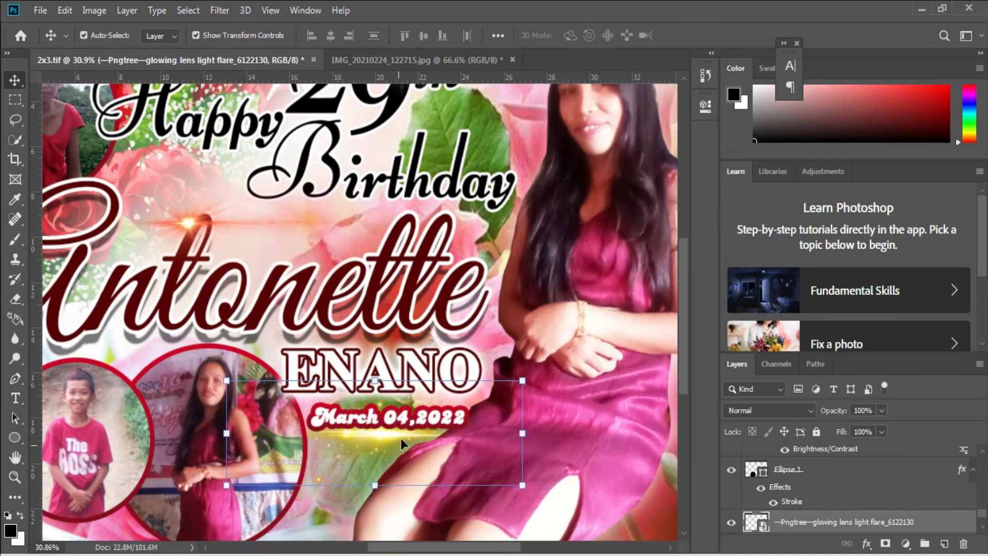
scroll(381, 442, "down", 3)
Save the banner as TIFF, replacing the existing 2x3.tif
key("ctrl+shift+s")
key("Return")
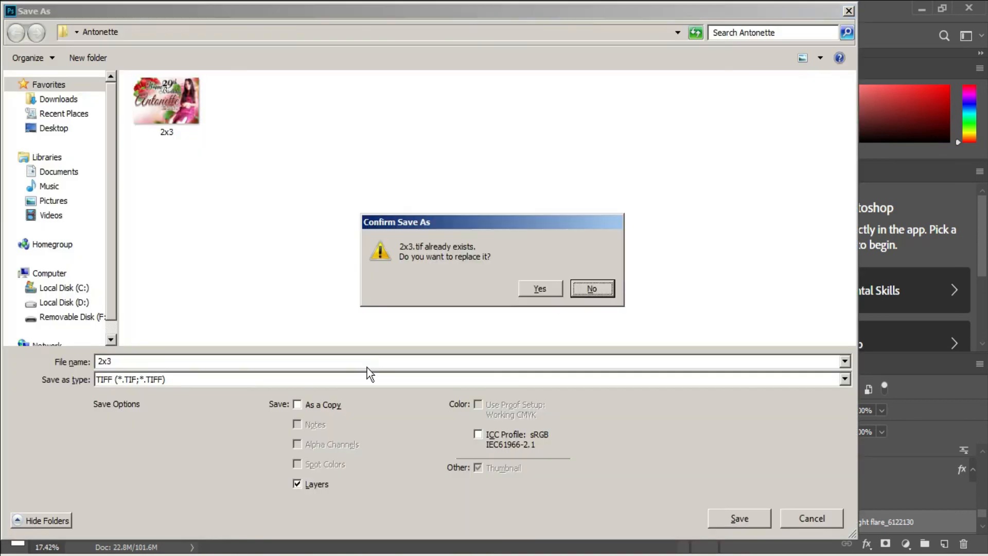
key("Left")
key("Return")
key("Return")
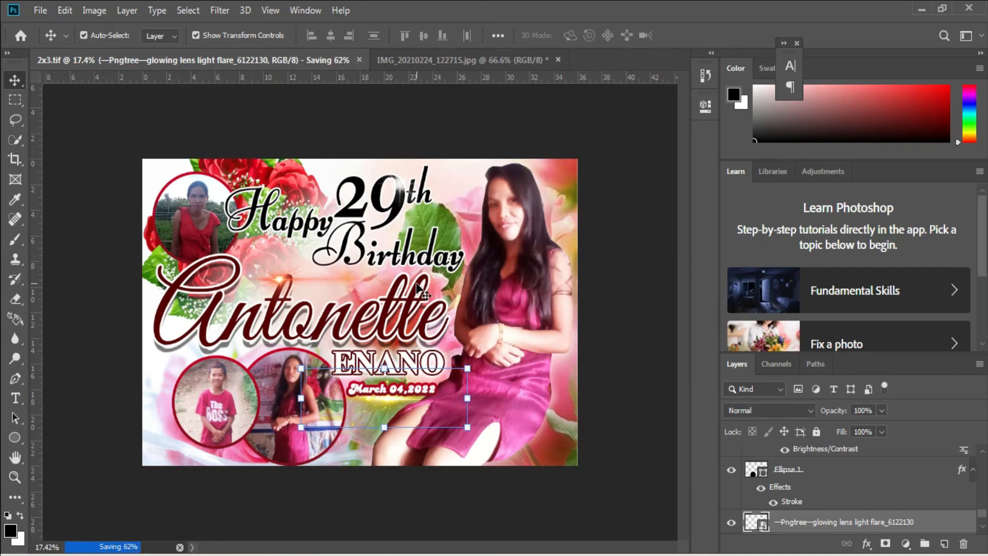
Convert the banner to CMYK Color, flattening it to a single Background layer
left_click(407, 187)
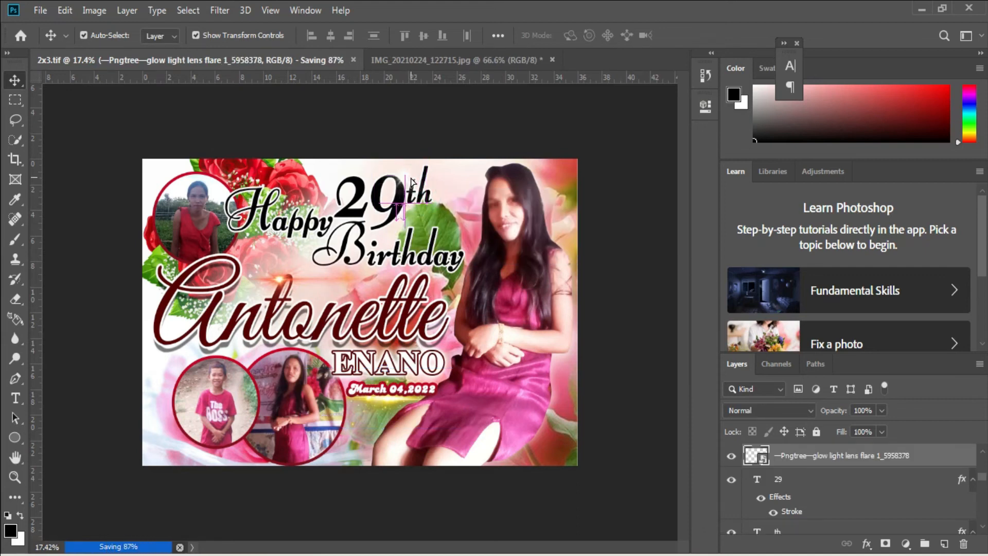
scroll(413, 184, "up", 5)
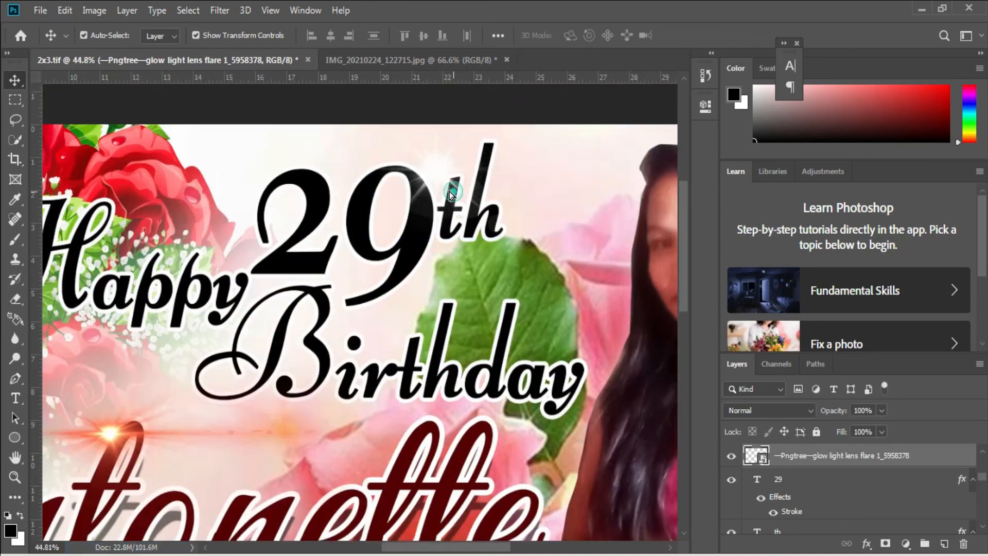
scroll(440, 195, "down", 5)
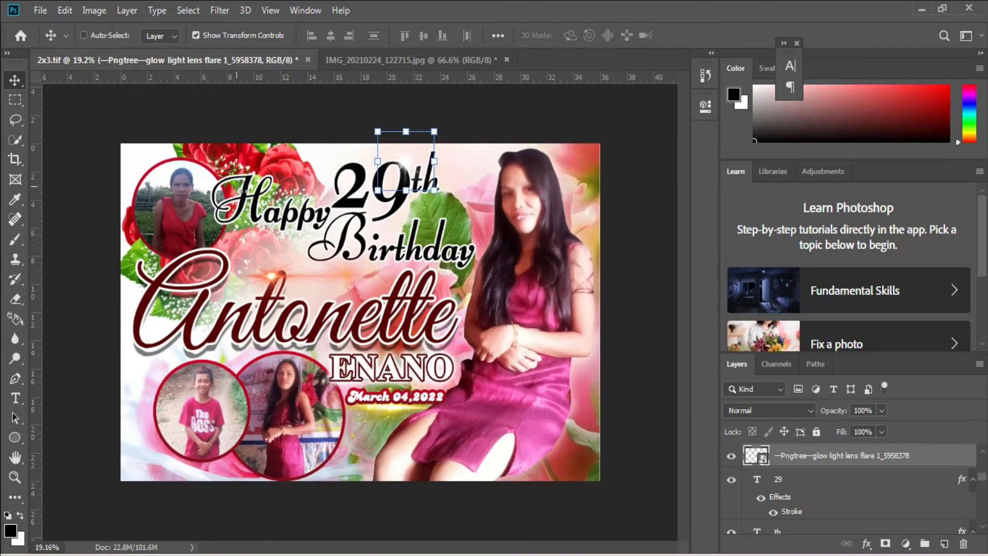
left_click(103, 10)
mouse_move(154, 29)
left_click(264, 88)
Rotate the banner 180° through Image Rotation
left_click(88, 10)
mouse_move(140, 138)
left_click(309, 141)
Save the banner as 2x3.tif on Removable Disk F: with default TIFF options
key("ctrl+shift+s")
left_click(72, 315)
left_click(739, 518)
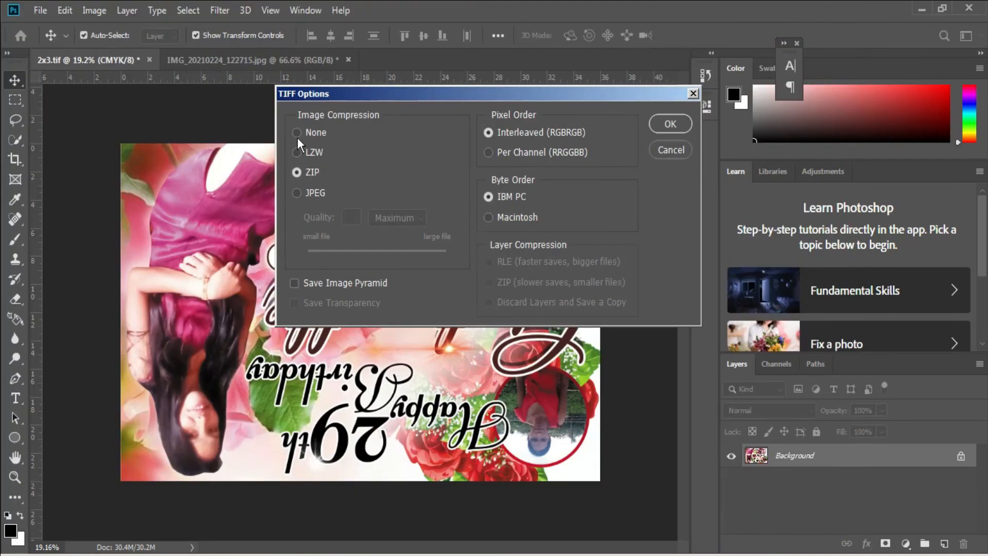
left_click(667, 124)
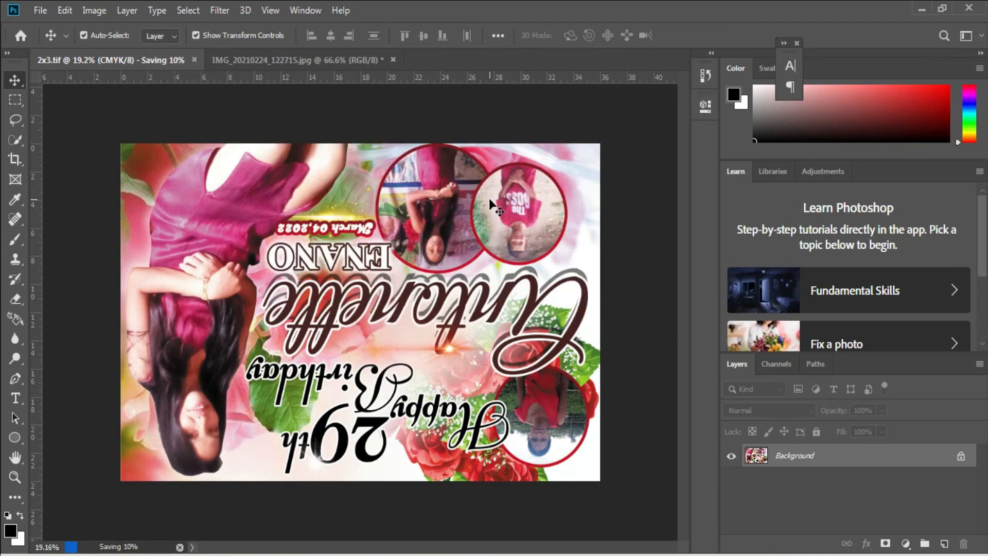
Check the other photo document, cancel closing it, and return to 2x3.tif
left_click(339, 60)
left_click(393, 60)
left_click(548, 215)
left_click(110, 59)
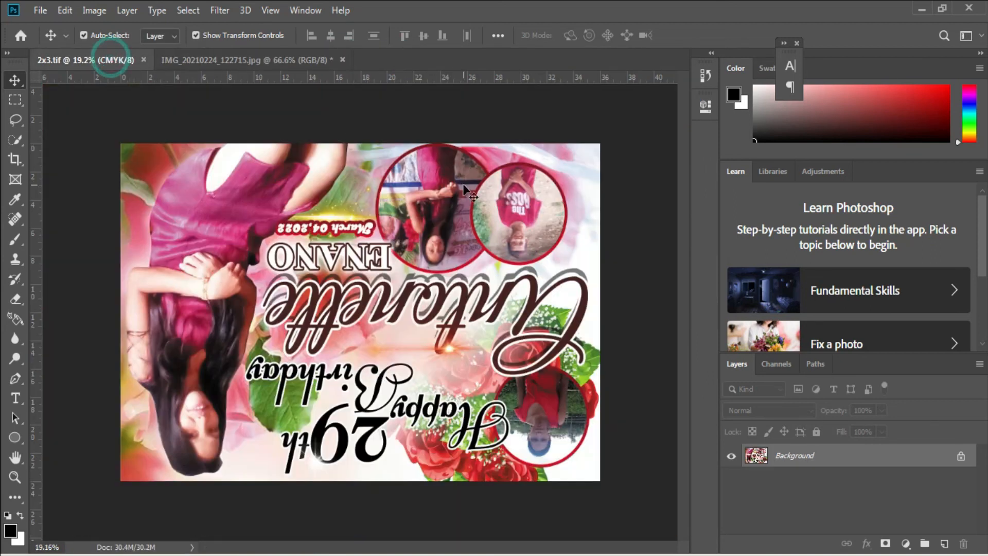